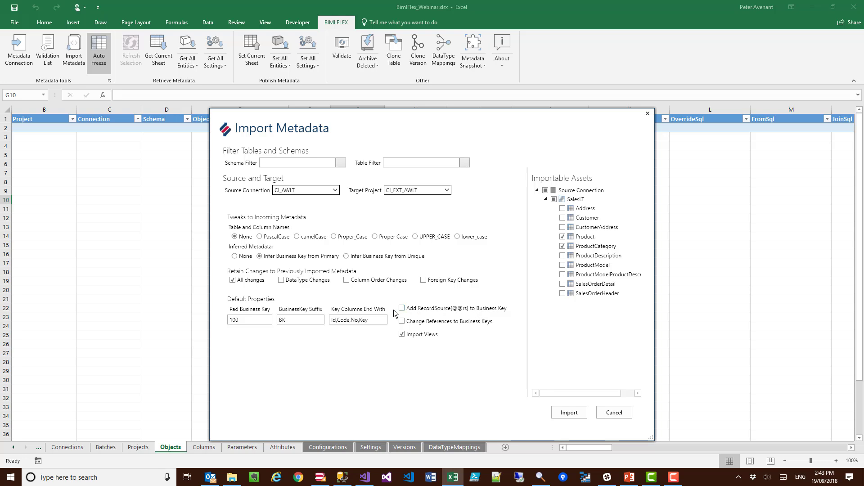
- Import Product and ProductCategory with RecordSource added to the business key and references changed to business keys
left_click(402, 308)
left_click(402, 322)
left_click(570, 412)
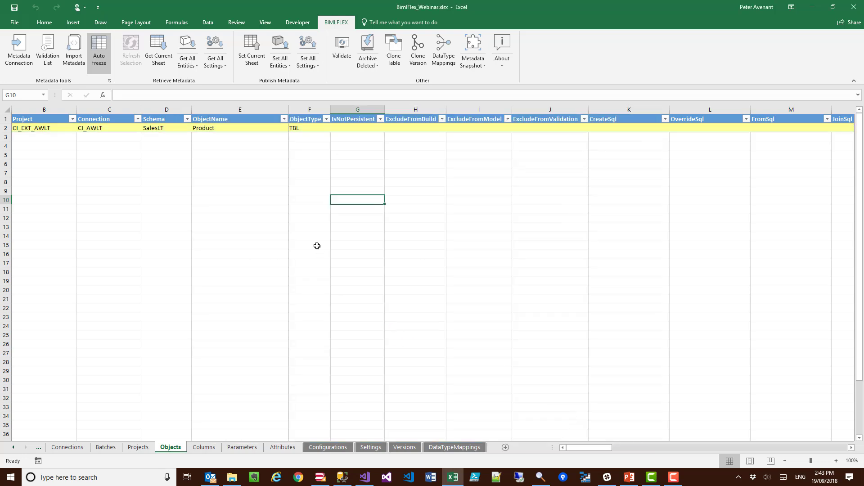
- Publish the imported metadata of the Objects sheet and the Columns sheet
left_click(252, 49)
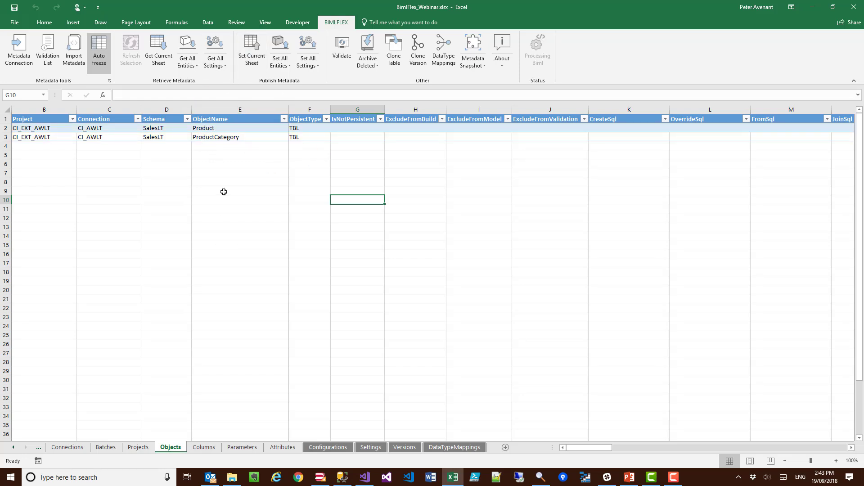
left_click(204, 447)
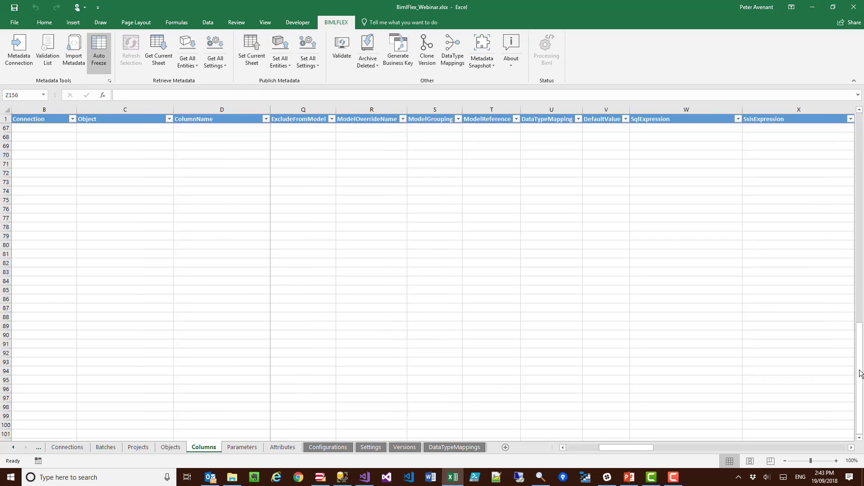
left_click_drag(859, 374, 860, 111)
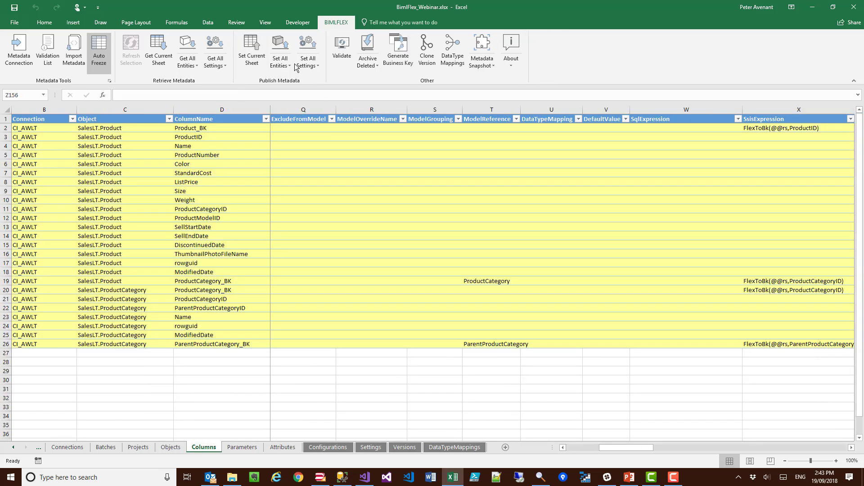
left_click(250, 48)
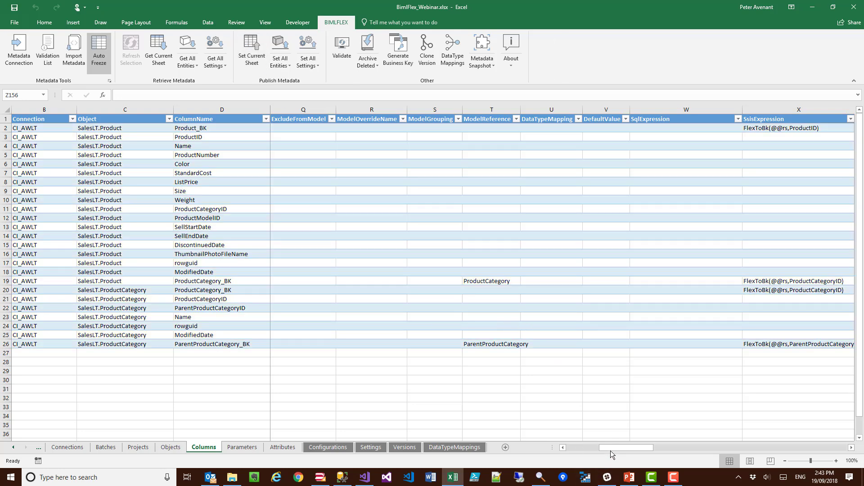
- Examine the key flags, data type and length of the ProductID and Product_BK columns in SalesLT.Product
left_click_drag(610, 450, 545, 450)
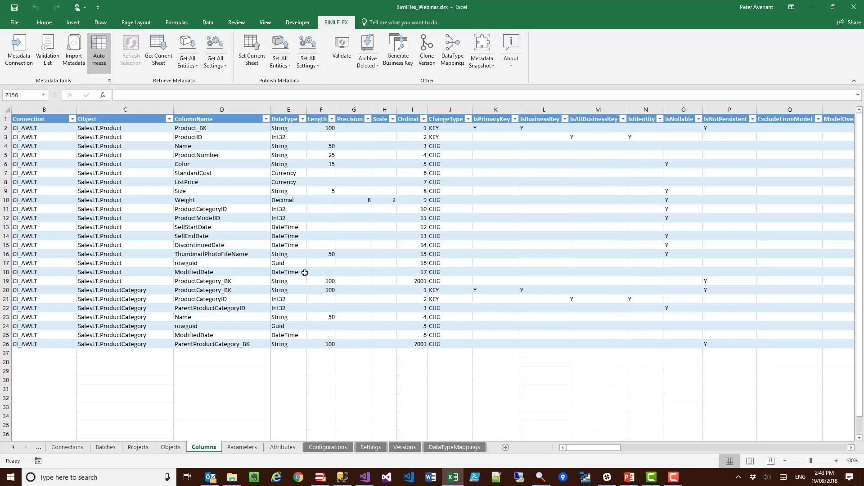
left_click(205, 137)
left_click(583, 137)
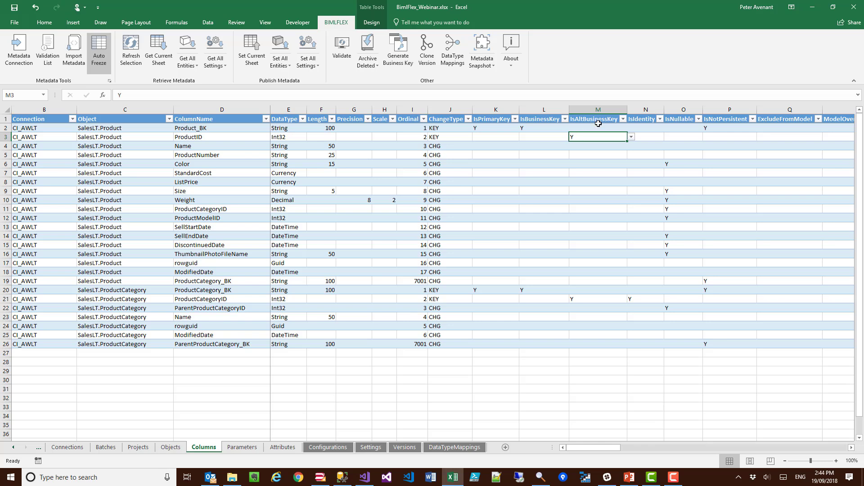
left_click(229, 129)
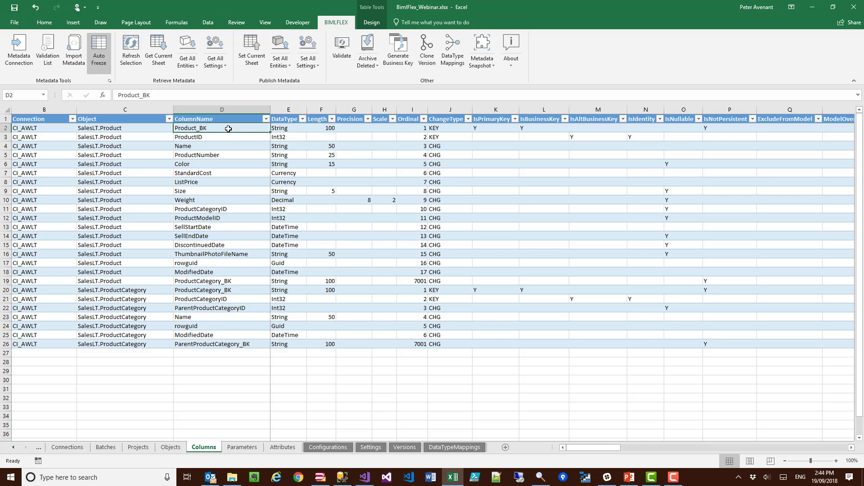
left_click(512, 128)
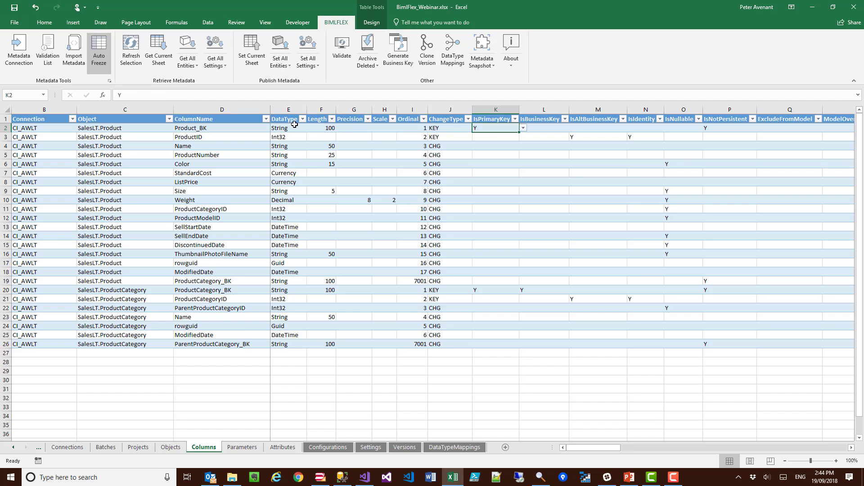
left_click_drag(297, 127, 317, 128)
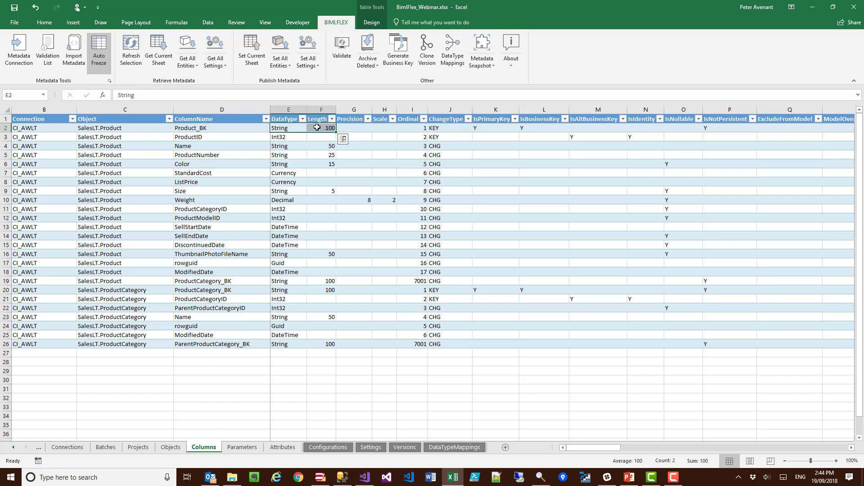
left_click(508, 129)
left_click(528, 128)
type("Y")
key("ctrl+Return")
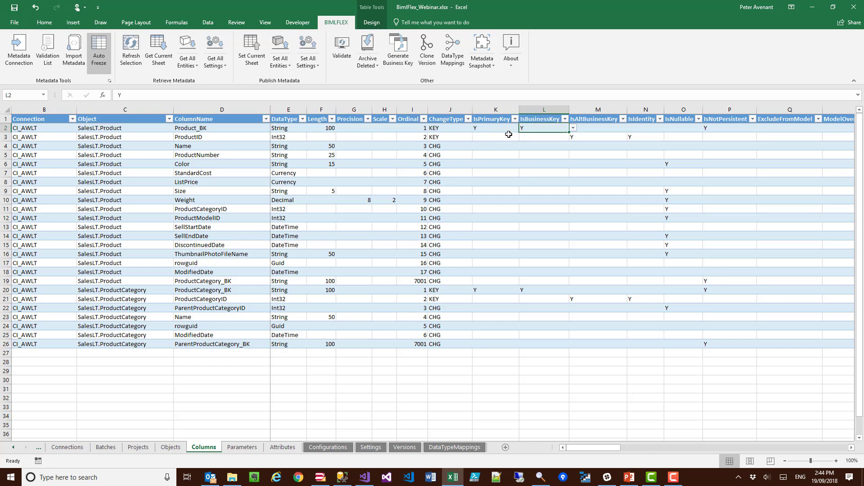
- Examine the SSIS expressions of the columns and the primary and business key flags of ProductCategory_BK in SalesLT.ProductCategory
left_click_drag(593, 450, 613, 450)
left_click(689, 450)
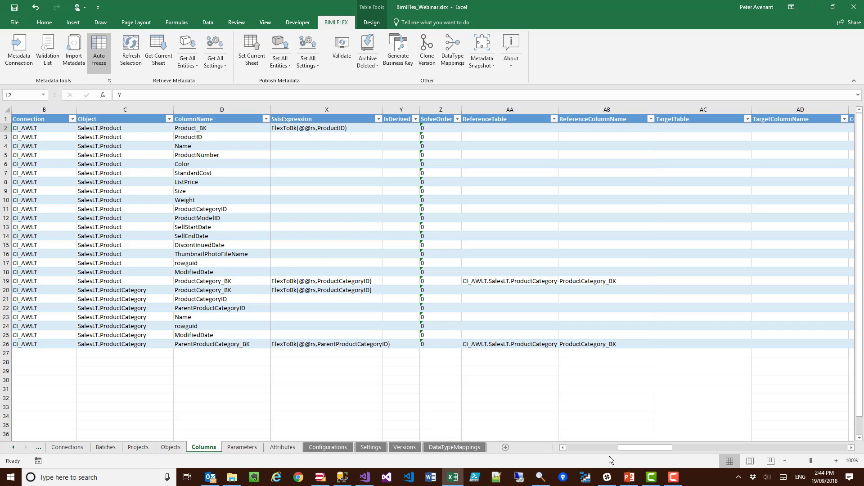
left_click(593, 450)
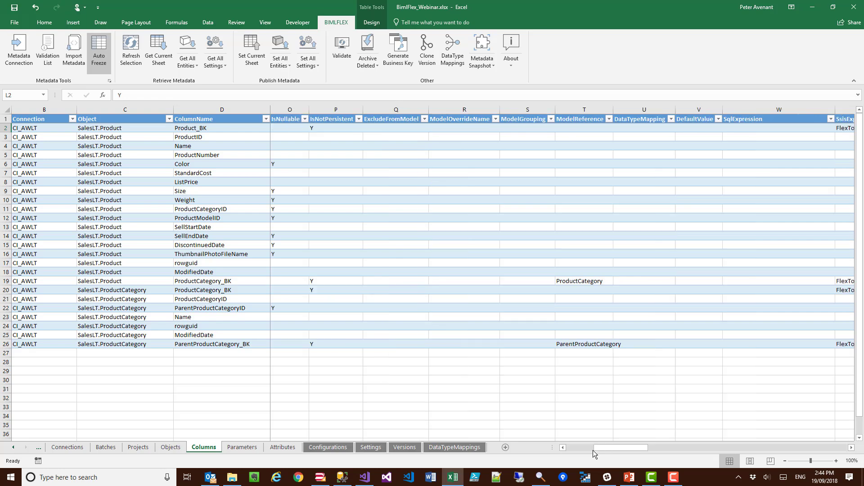
left_click(563, 448)
left_click(217, 289)
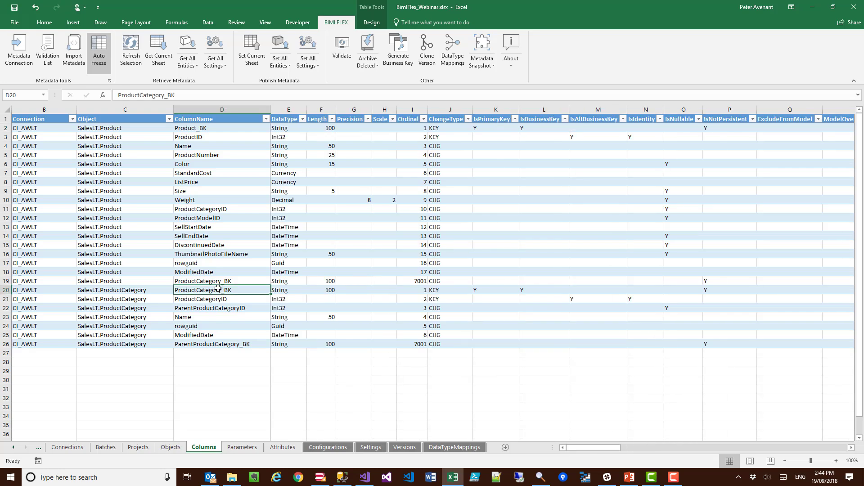
left_click_drag(480, 292, 524, 291)
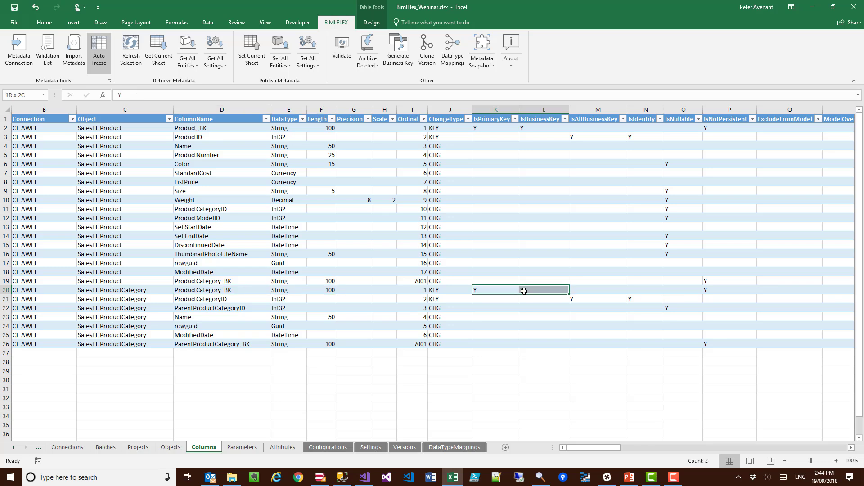
- Examine the SSIS expression, reference table and reference column of ProductCategory_BK in SalesLT.Product
left_click(182, 281)
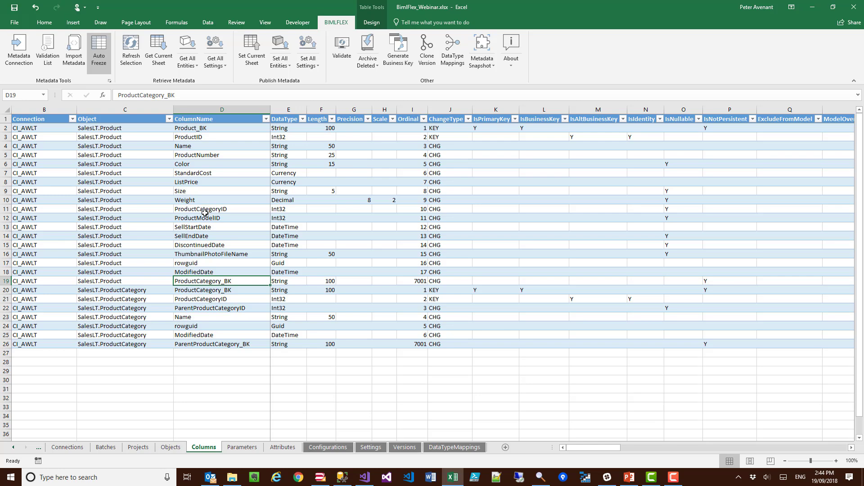
left_click(687, 447)
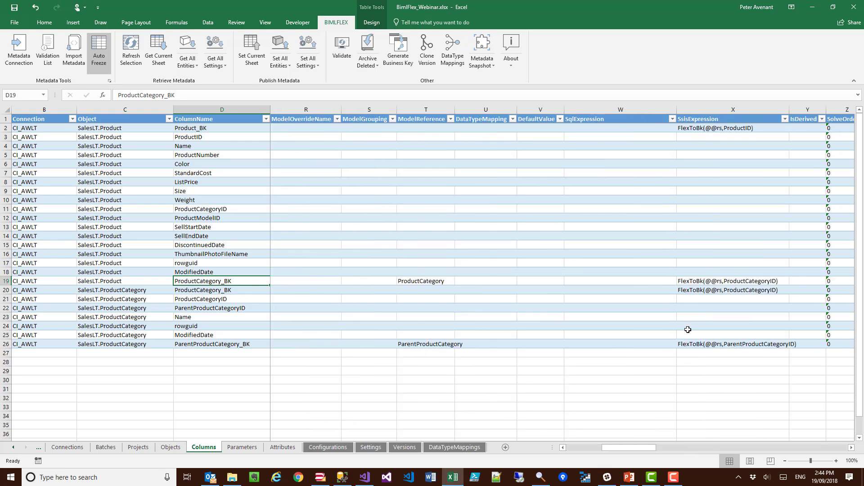
left_click(720, 281)
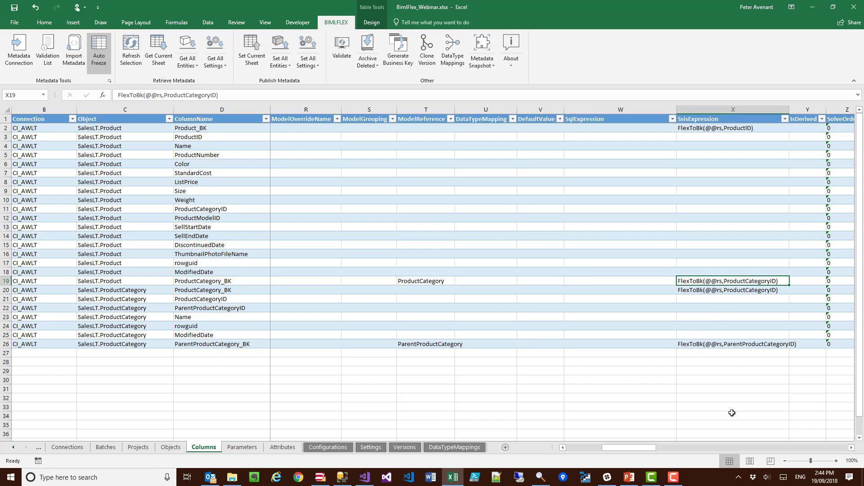
left_click(852, 448)
left_click(851, 447)
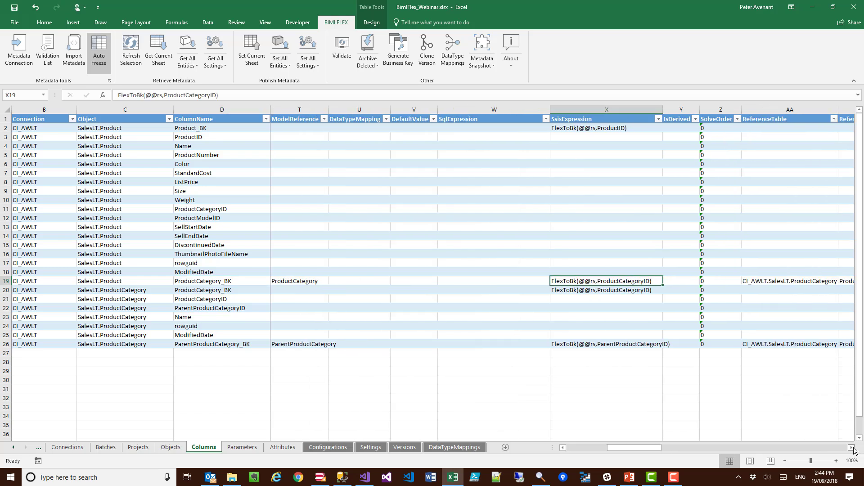
left_click(852, 448)
left_click(852, 448)
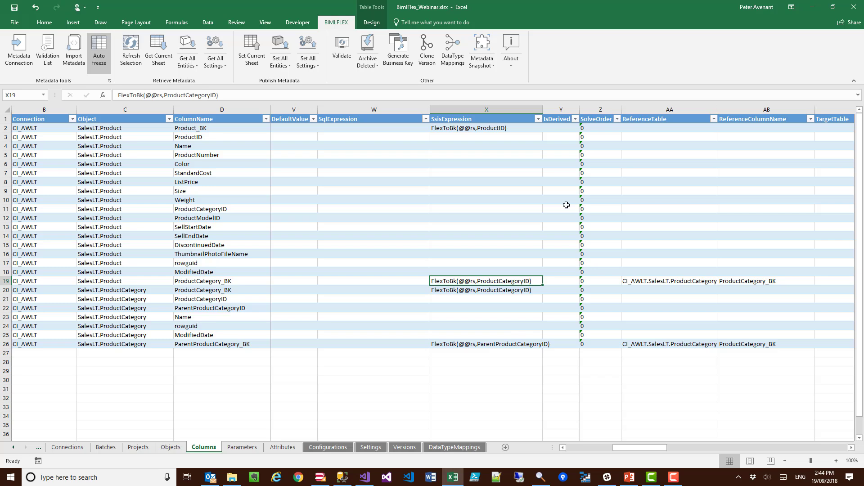
left_click_drag(643, 282, 738, 280)
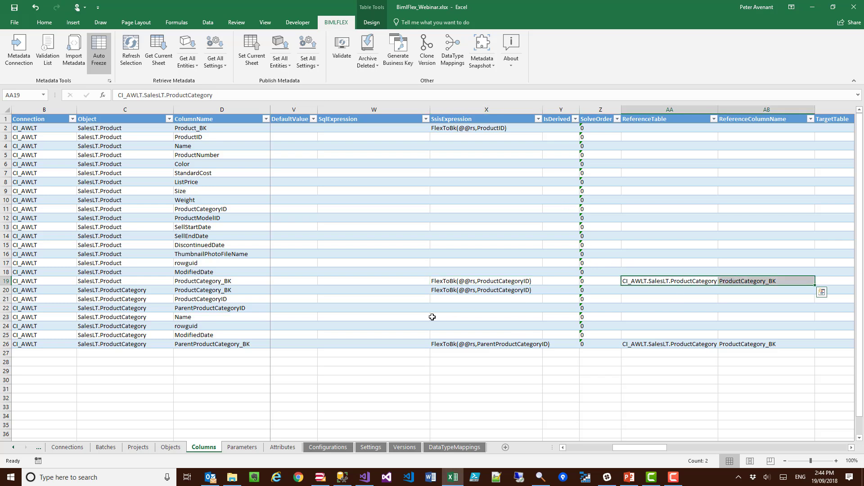
- Compare ParentProductCategory_BK with ParentProductCategoryID and check its reference column
left_click(197, 345)
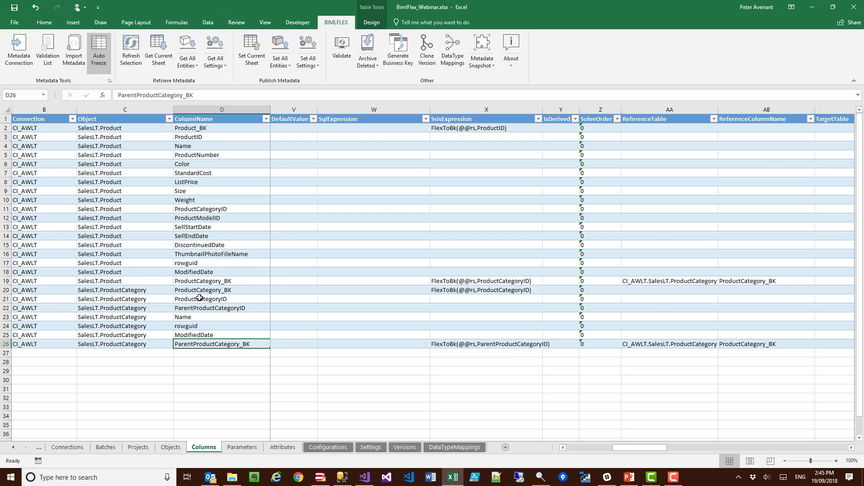
key("Up")
key("Up")
key("Up")
key("Up")
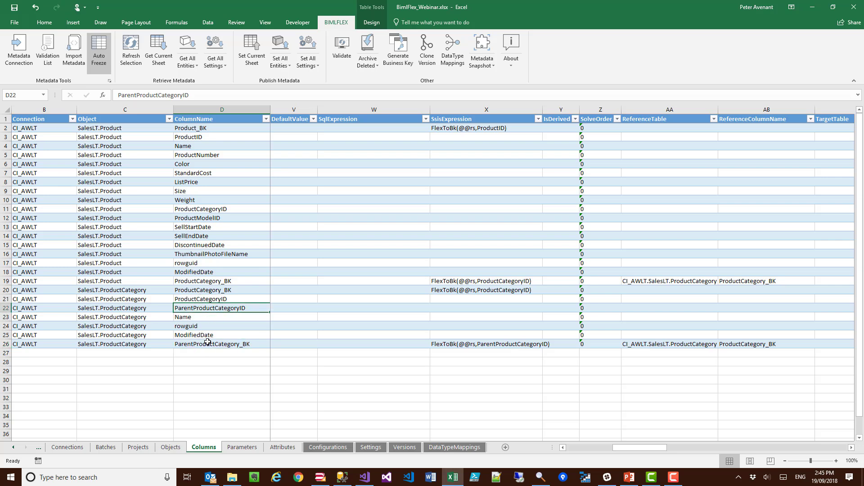
left_click(708, 346)
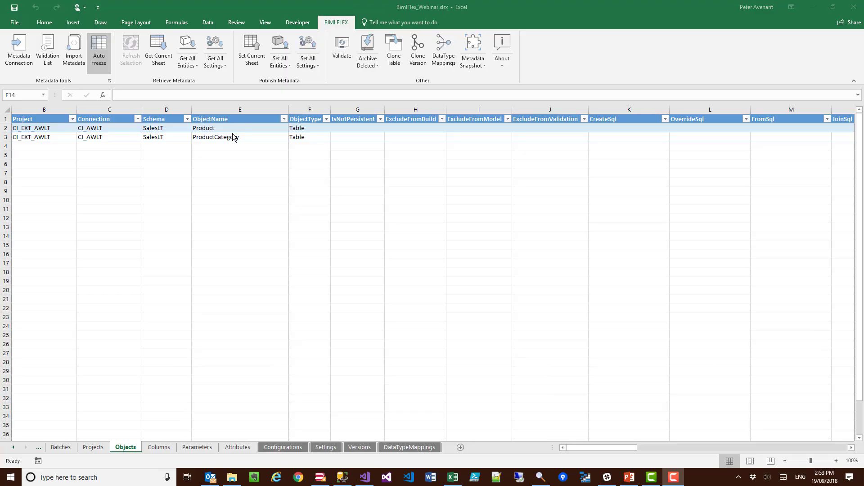
- Archive the Product and ProductCategory objects on the Objects sheet
left_click(238, 132)
left_click(243, 135)
left_click(244, 126)
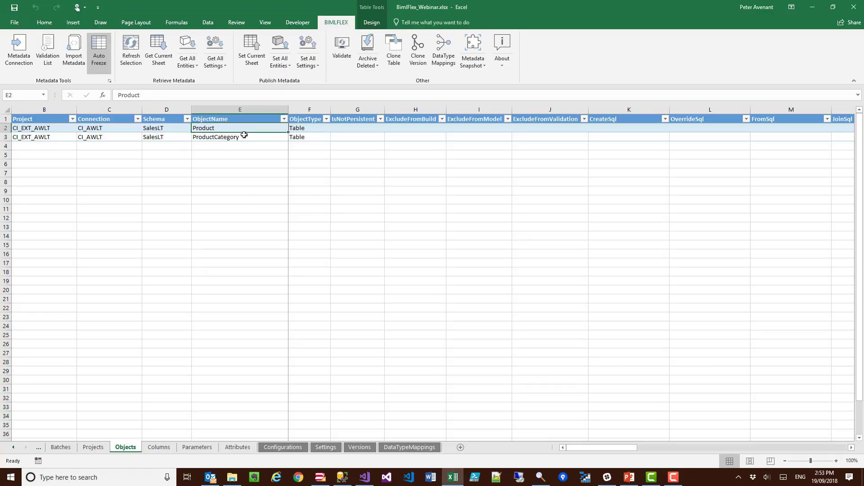
left_click(244, 135, "shift")
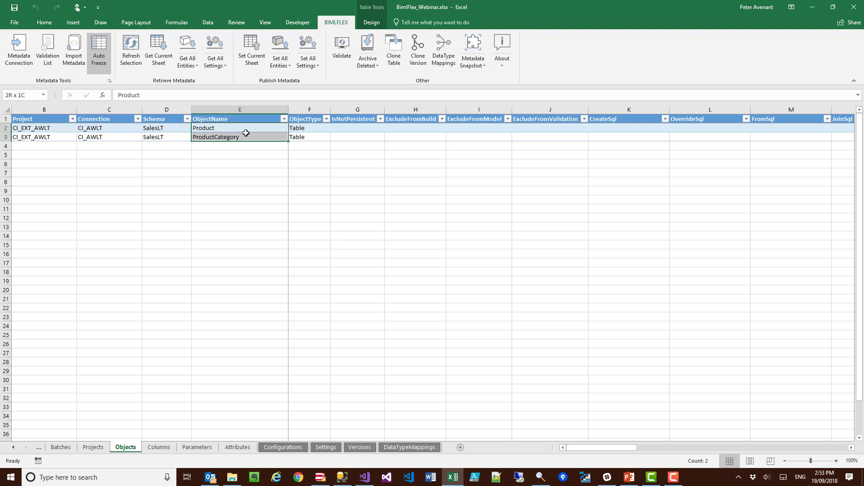
left_click(370, 65)
left_click(374, 94)
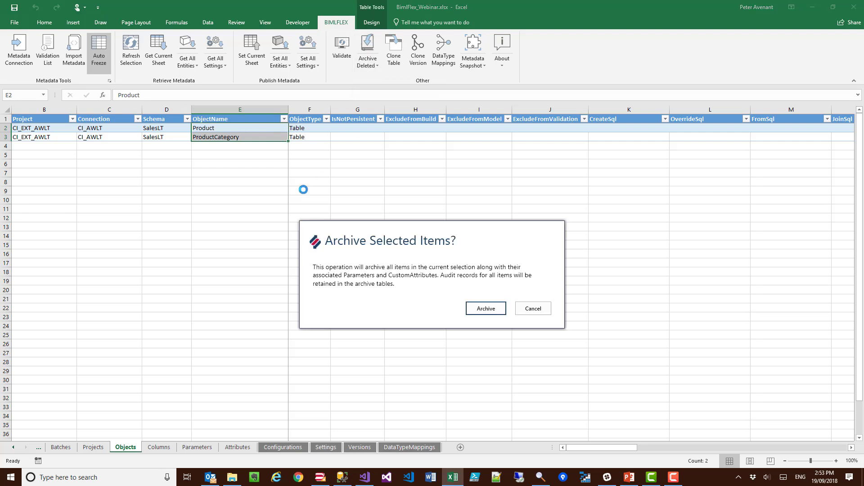
left_click(471, 312)
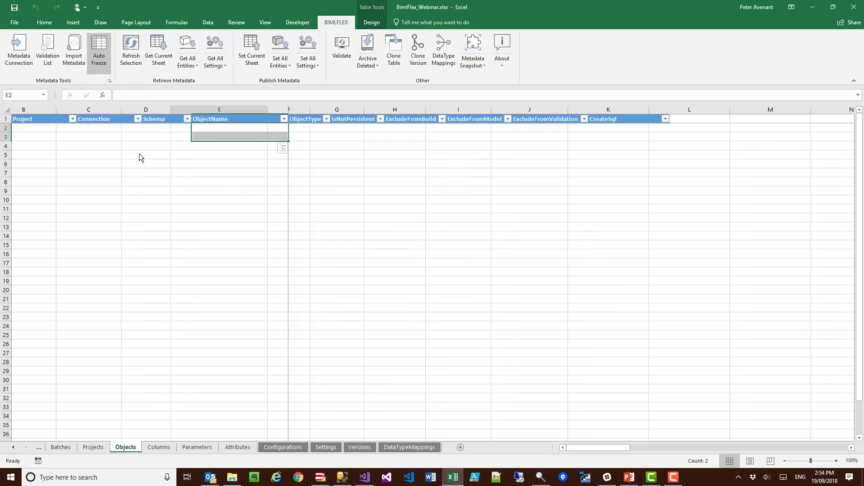
- Start a metadata import from the CI_AWLT source connection into the CI_EXT_AWLT target project
left_click(73, 50)
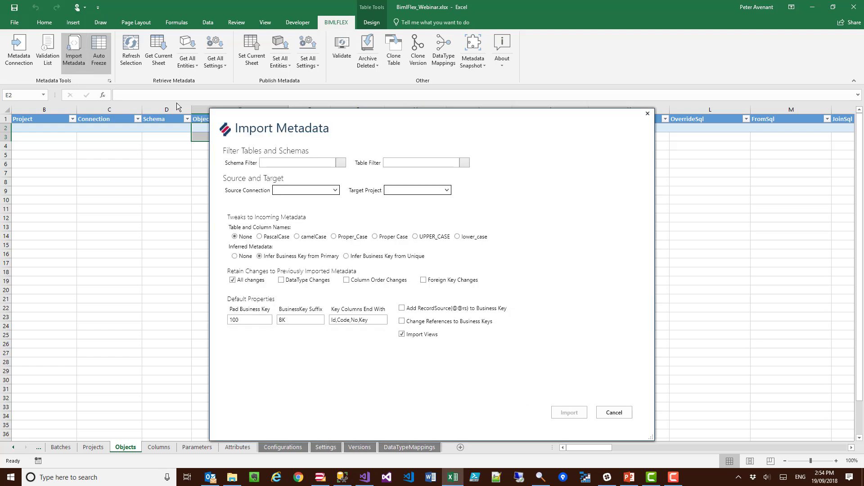
left_click(335, 191)
left_click(314, 211)
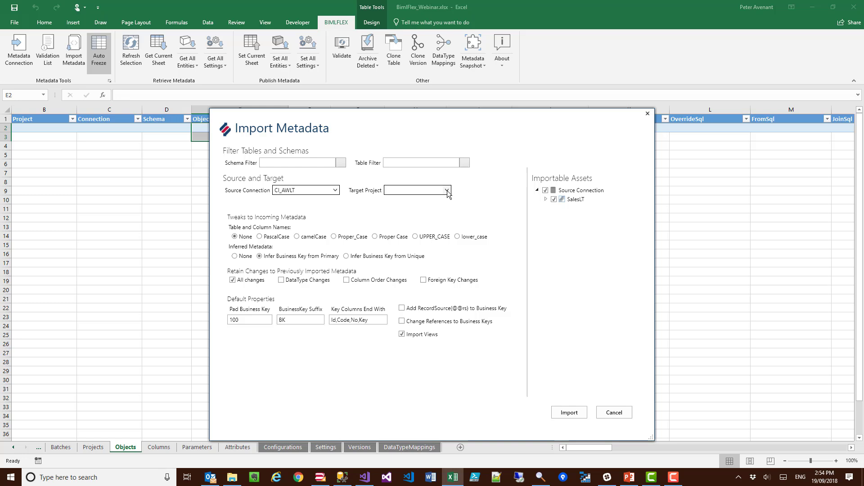
left_click(448, 191)
left_click(415, 212)
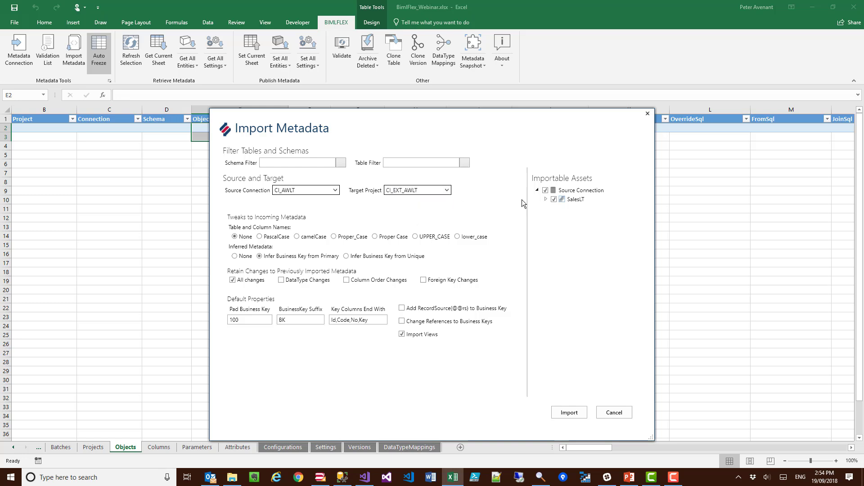
- Import only the Product and ProductCategory tables of SalesLT with references changed to business keys
left_click(546, 190)
left_click(546, 199)
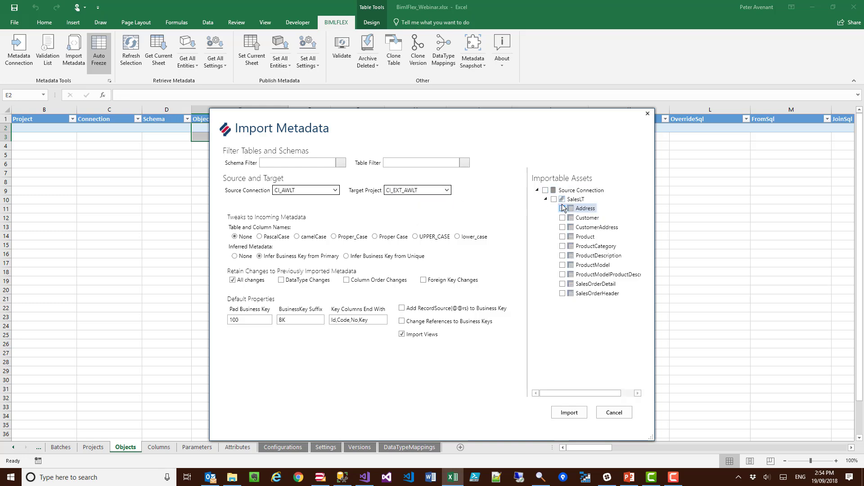
left_click(562, 237)
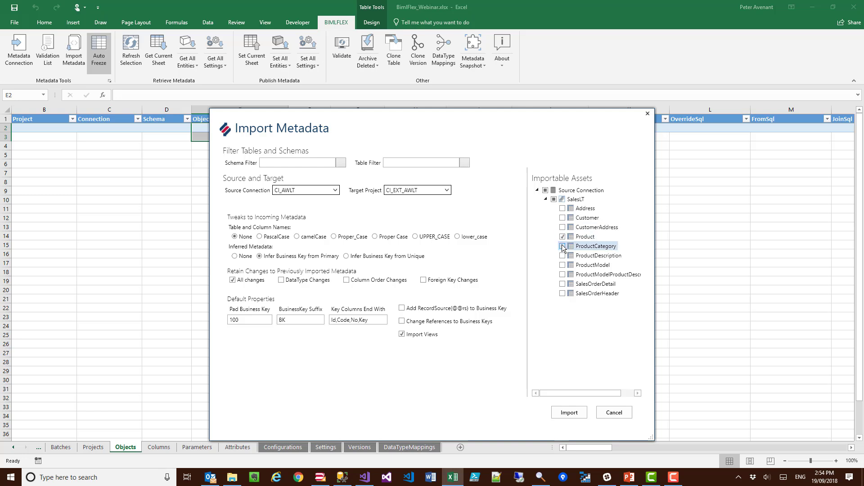
left_click(562, 246)
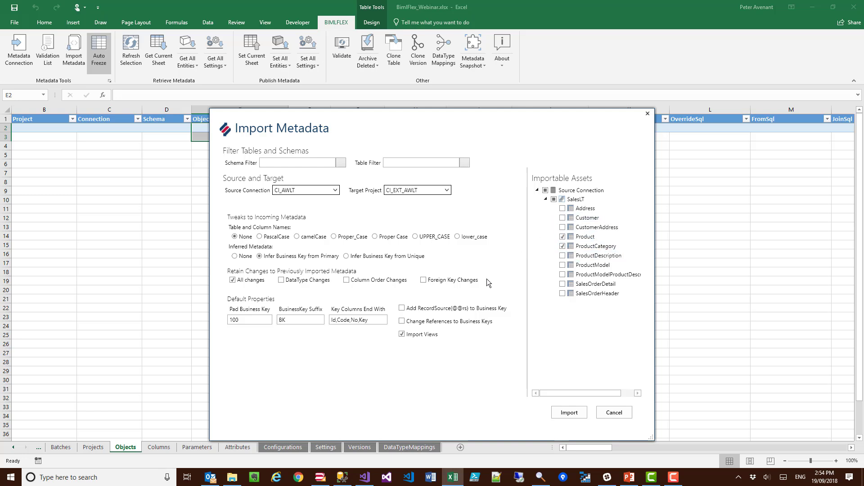
left_click(402, 323)
left_click(569, 413)
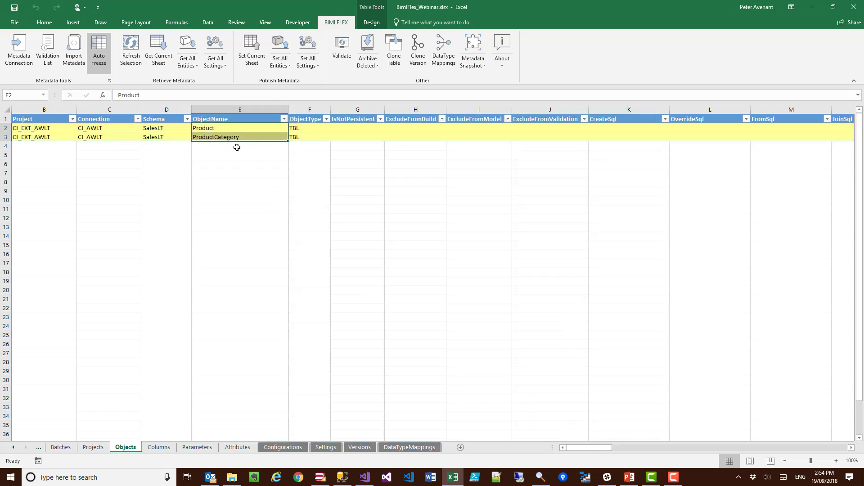
- Publish the Objects sheet, and review the primary key, business key and reference settings on the Columns sheet
left_click(253, 53)
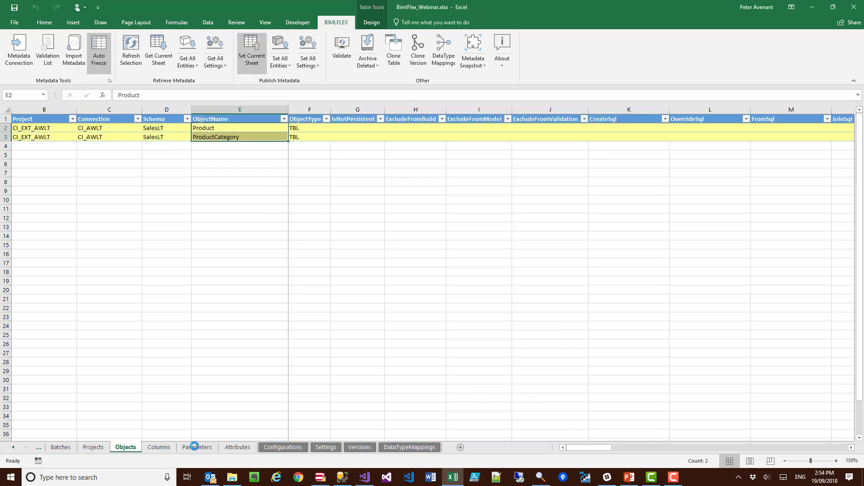
left_click(156, 448)
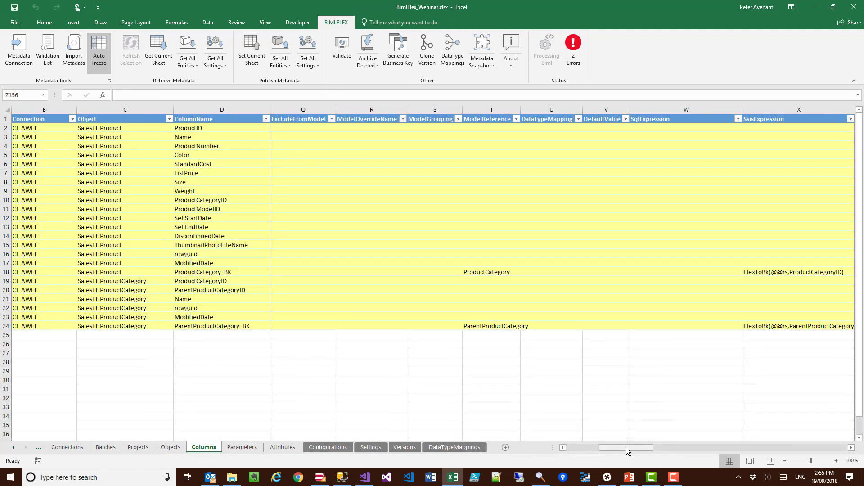
left_click_drag(625, 448, 566, 447)
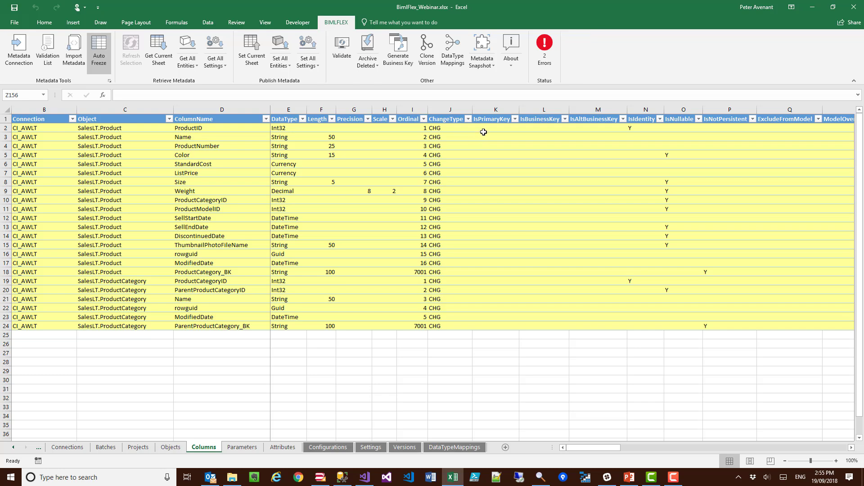
left_click_drag(484, 132, 534, 318)
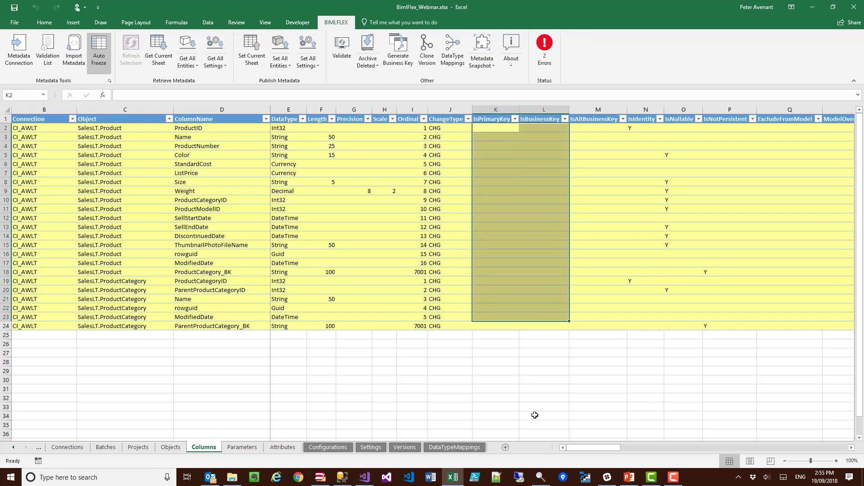
left_click_drag(592, 447, 639, 444)
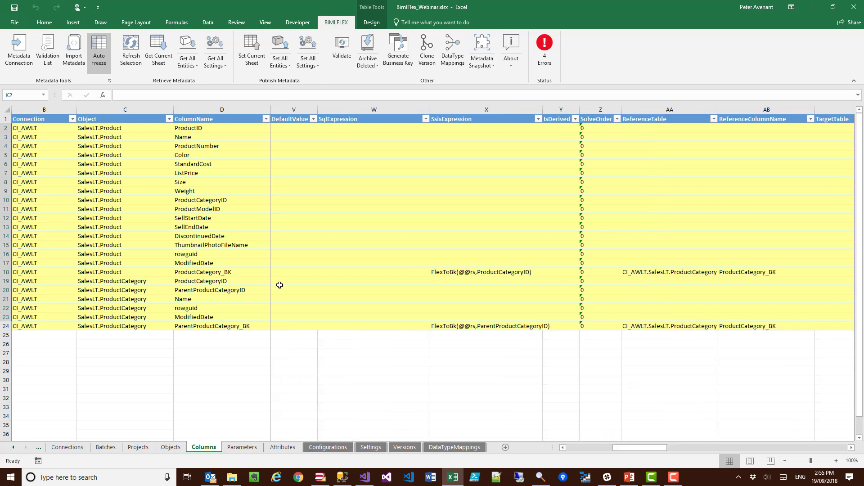
- Delete the ProductCategory_BK row of Product and the ParentProductCategory_BK row of ProductCategory, and publish the Columns sheet
left_click(5, 272)
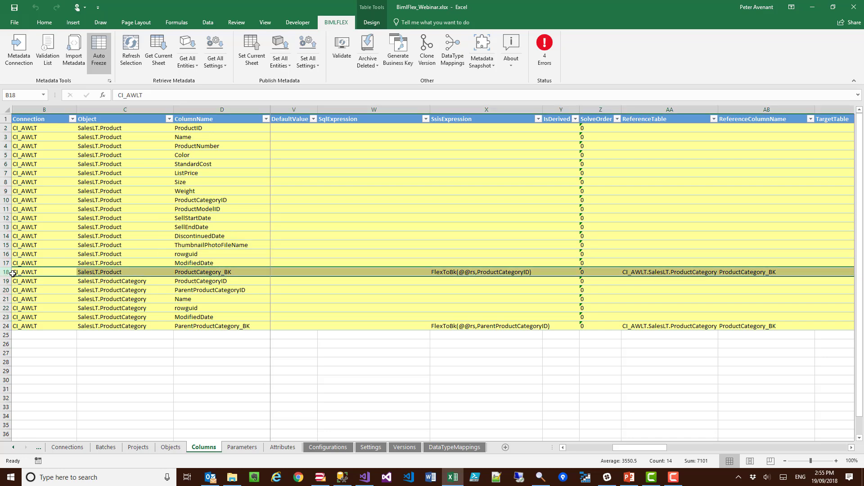
key("ctrl+minus")
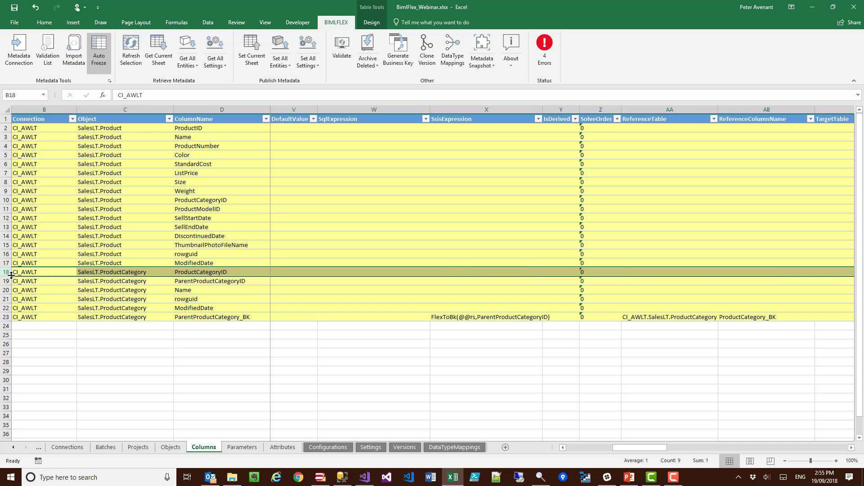
left_click(5, 317)
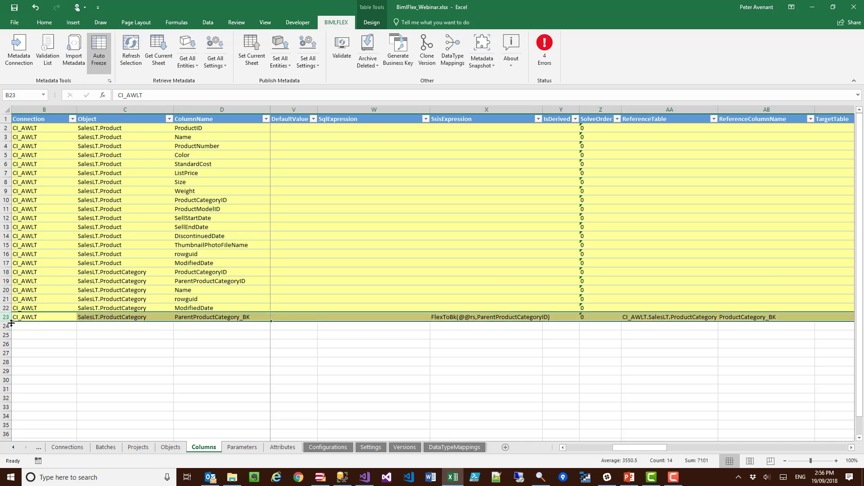
key("ctrl+minus")
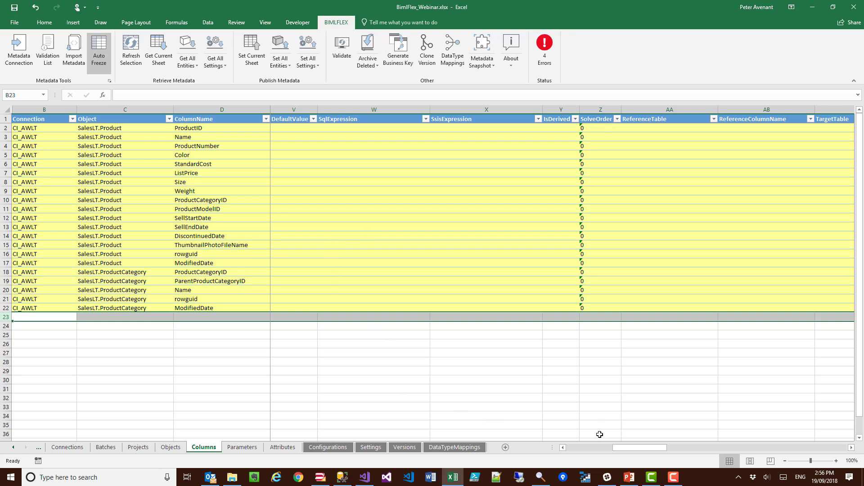
left_click(251, 54)
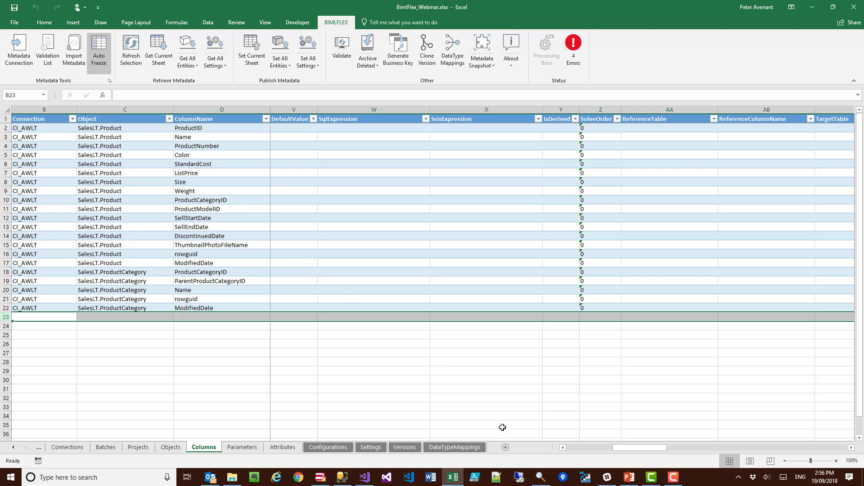
left_click(383, 215)
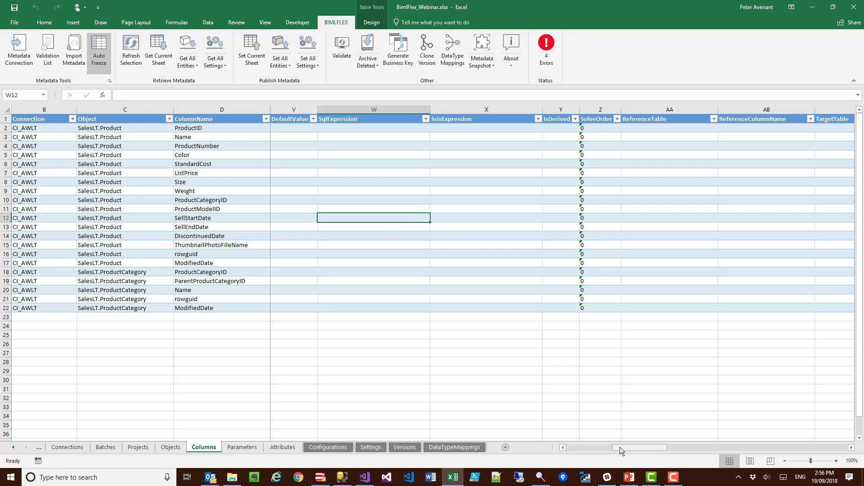
- Generate the derived business key Product_BK from Product's ProductID with ordinal 0, record source added and IsBusinessKey enabled
left_click_drag(620, 447, 563, 450)
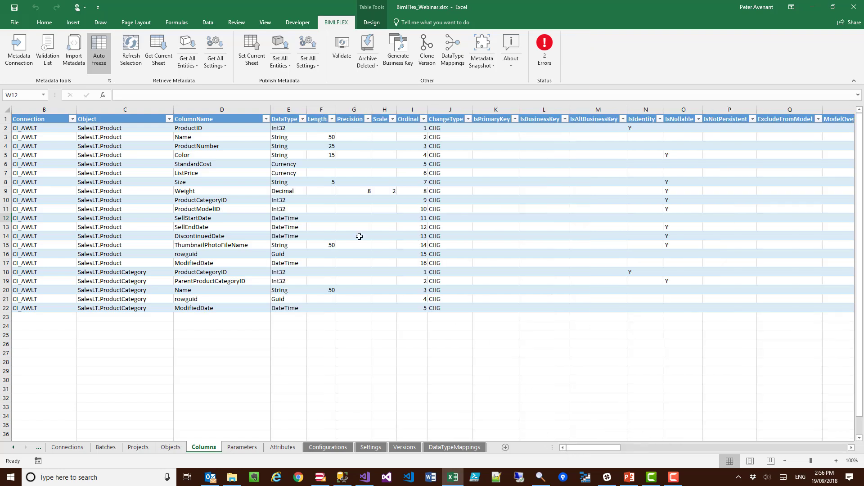
left_click(211, 128)
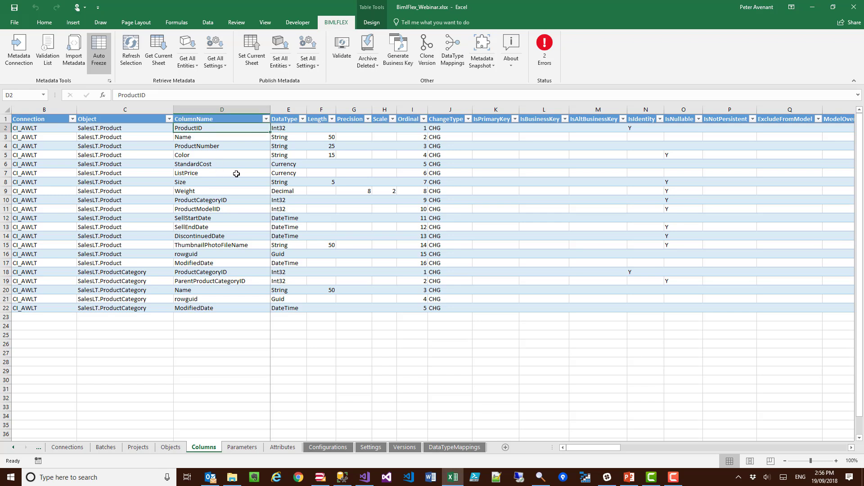
left_click(398, 49)
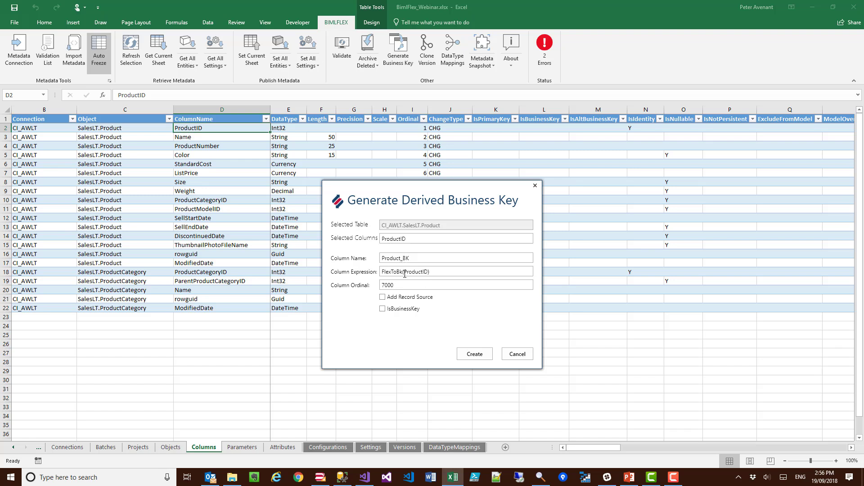
left_click(382, 309)
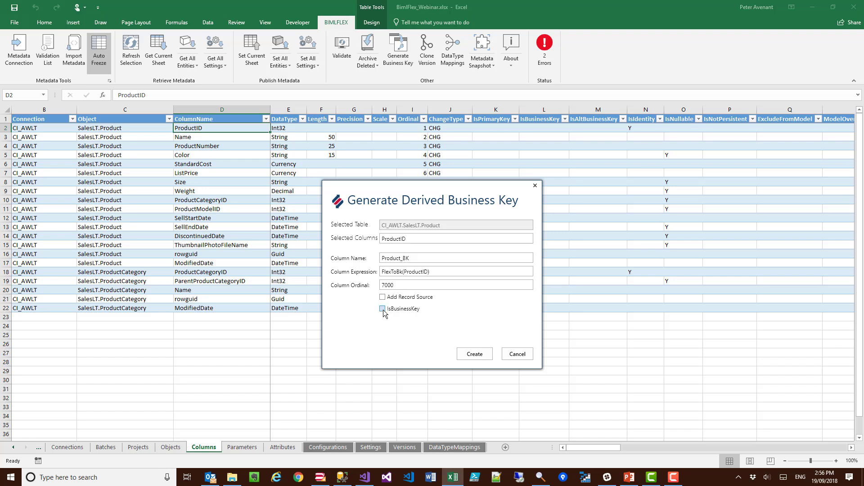
double_click(387, 285)
type("0")
left_click(383, 297)
left_click(469, 356)
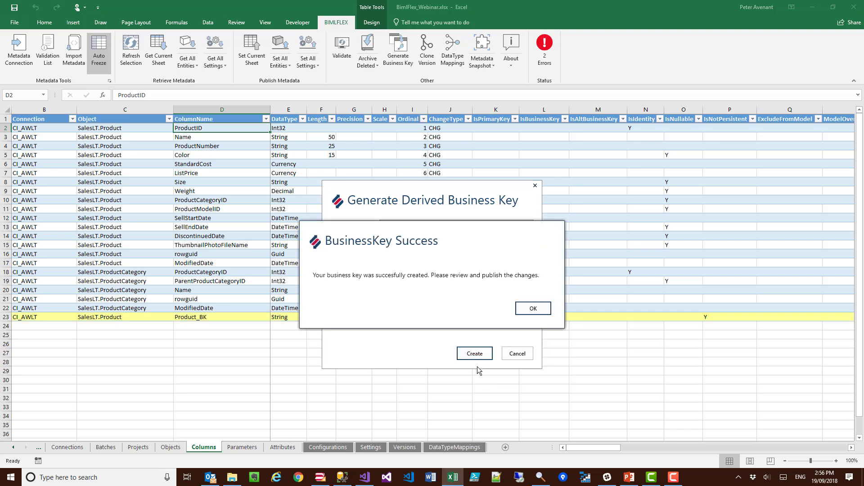
left_click(531, 310)
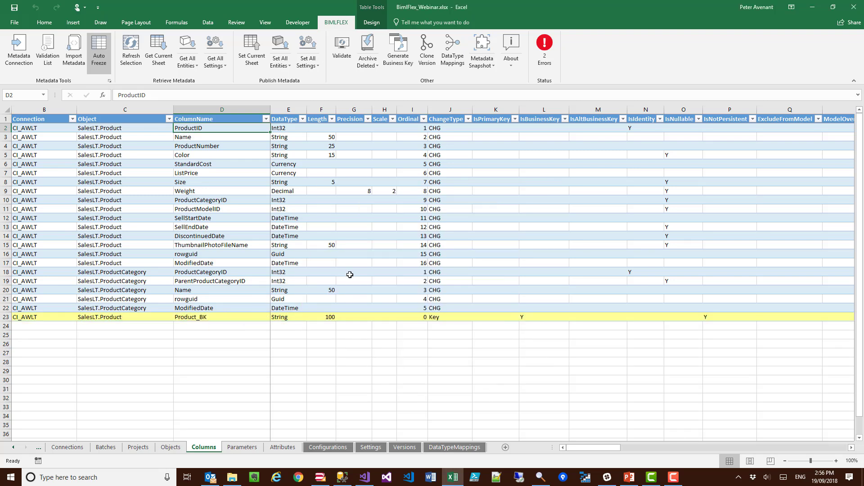
- Set IsPrimaryKey and IsBusinessKey to Y for the Product_BK column
left_click(485, 317)
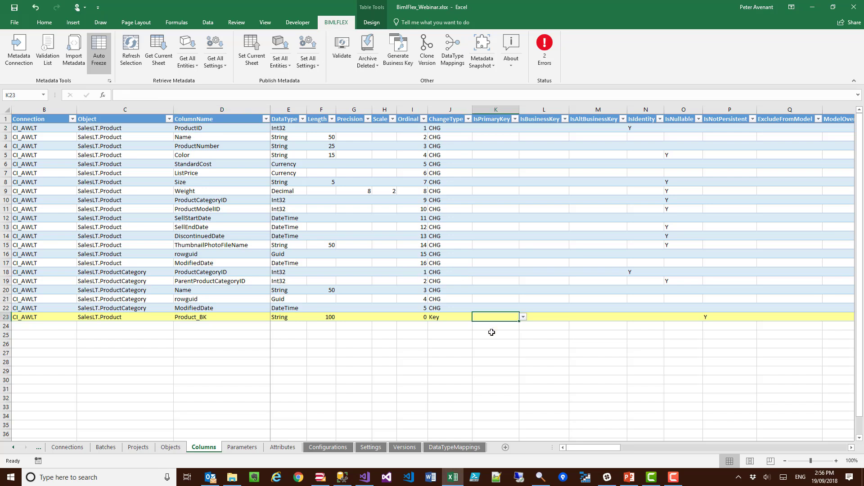
type("Y")
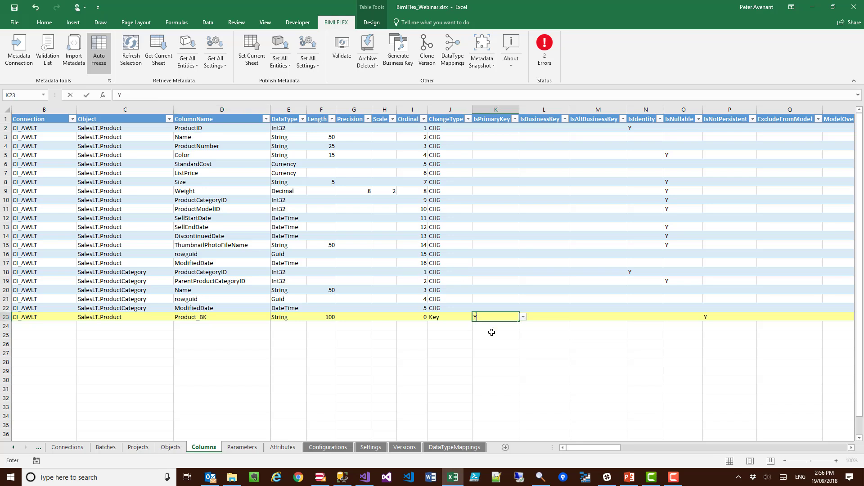
left_click(548, 317)
type("Y")
key("ctrl+Return")
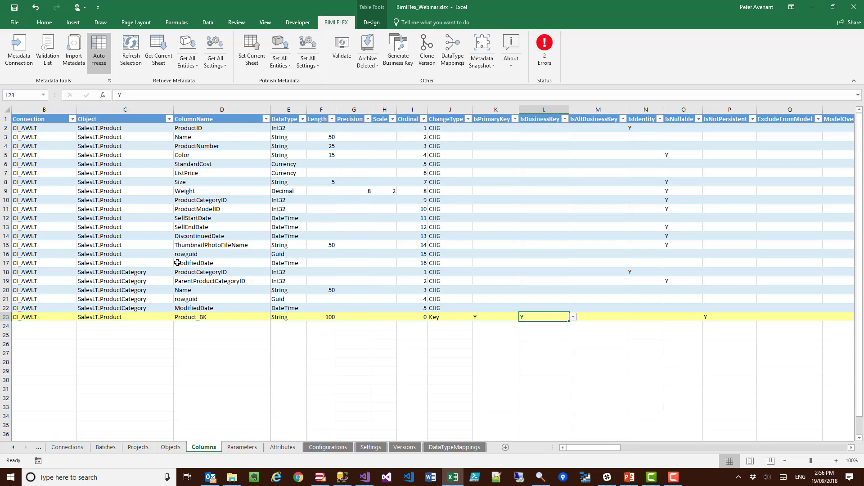
- Generate the derived business key ProductCategory_BK from ProductCategory's own ProductCategoryID with ordinal 0, record source added and IsBusinessKey enabled
left_click(188, 272)
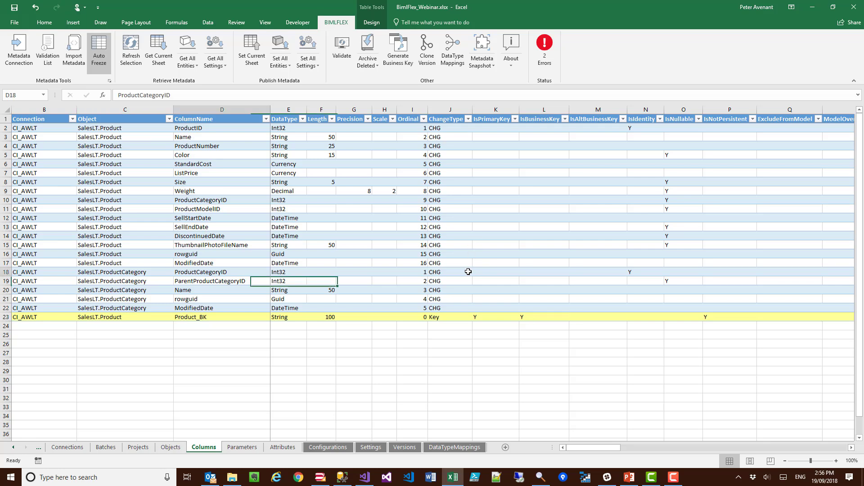
left_click(401, 48)
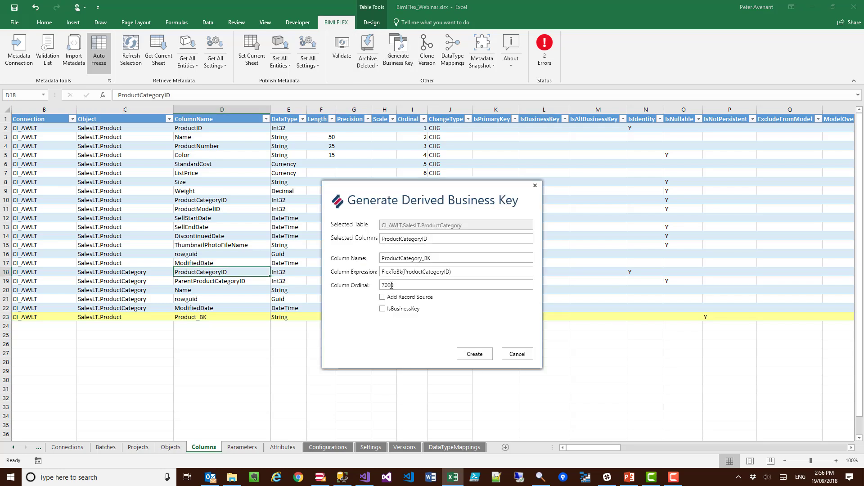
left_click_drag(394, 284, 351, 288)
type("0")
left_click(383, 297)
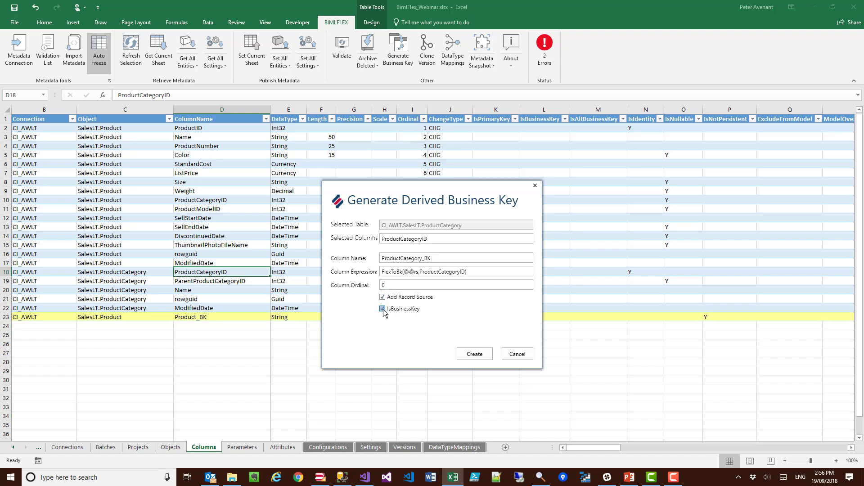
left_click(474, 354)
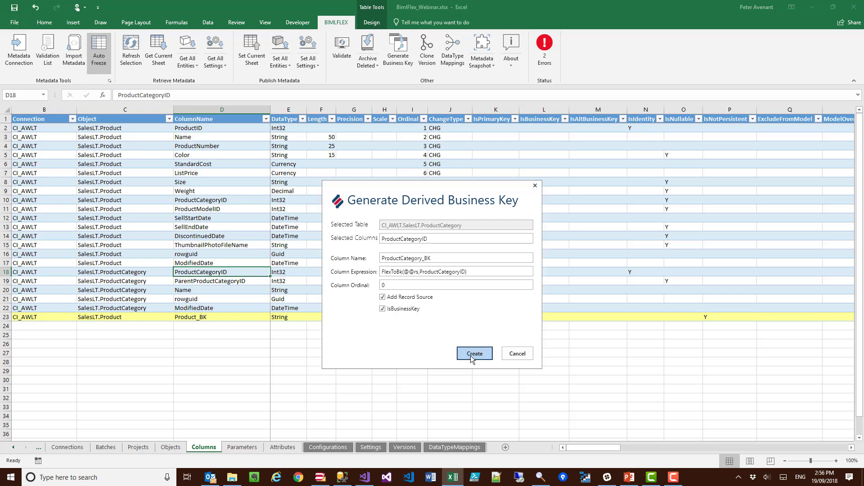
left_click(527, 310)
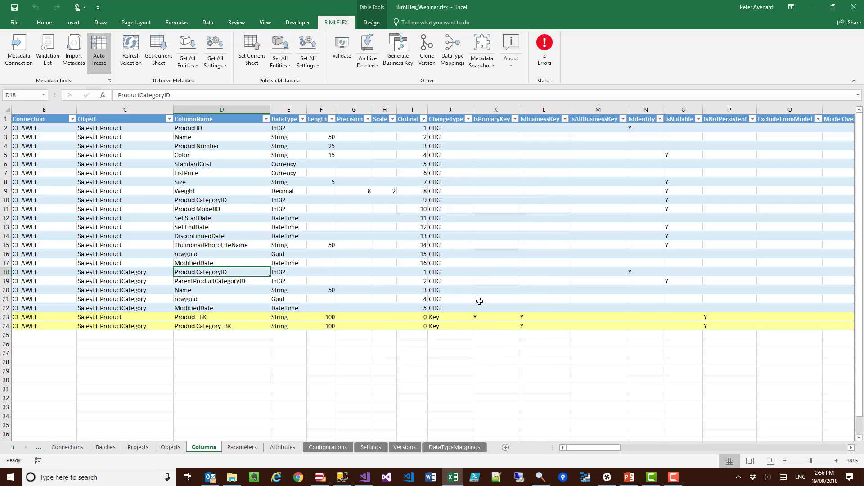
- Set IsPrimaryKey to Y for the ProductCategory_BK column
left_click(482, 325)
type("Y")
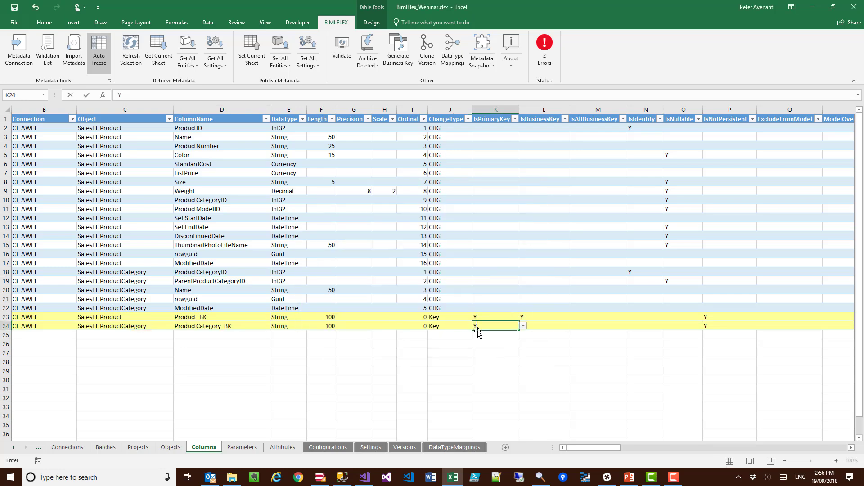
left_click(513, 308)
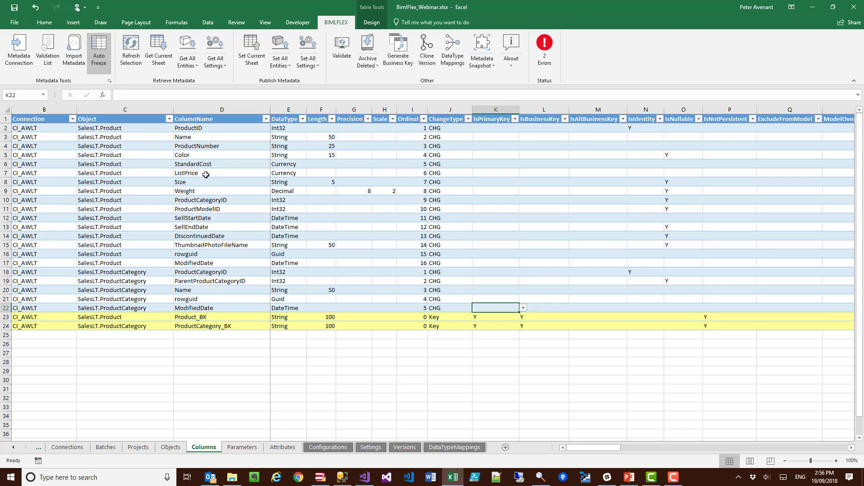
- Preview a composite derived business key for Product from ProductNumber, StandardCost and ListPrice without creating it
left_click(203, 145)
left_click(199, 165, "ctrl")
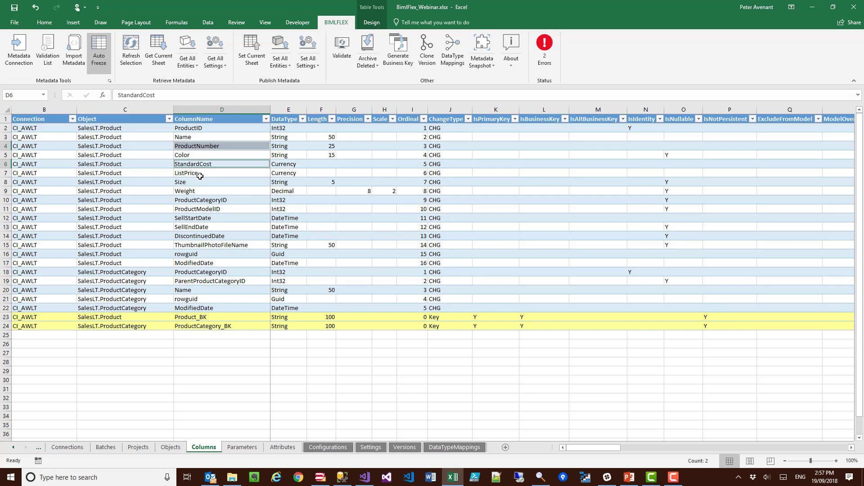
left_click(200, 174, "ctrl")
left_click(397, 51)
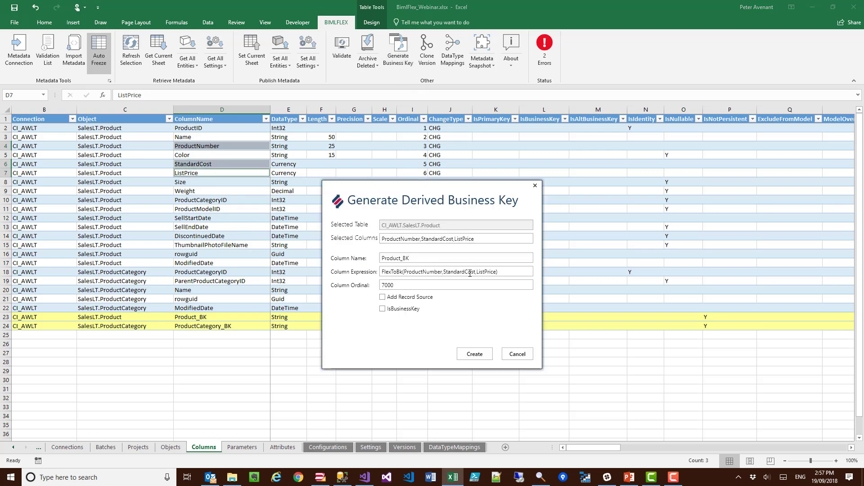
left_click(517, 354)
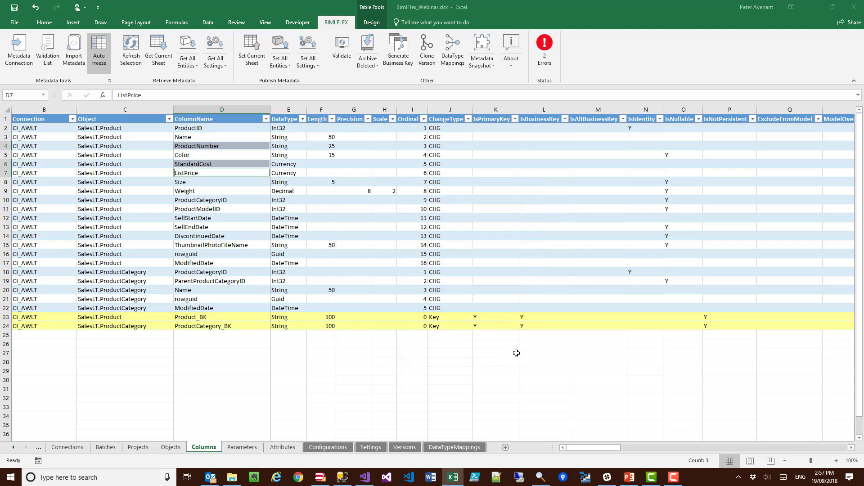
left_click(604, 243)
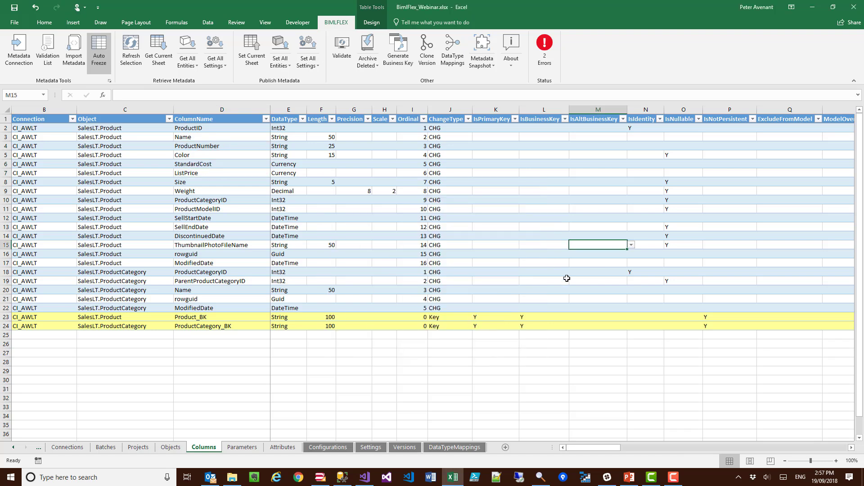
- Check IsNotPersistent for the two new business keys, and publish and reload the Columns sheet
left_click(241, 47)
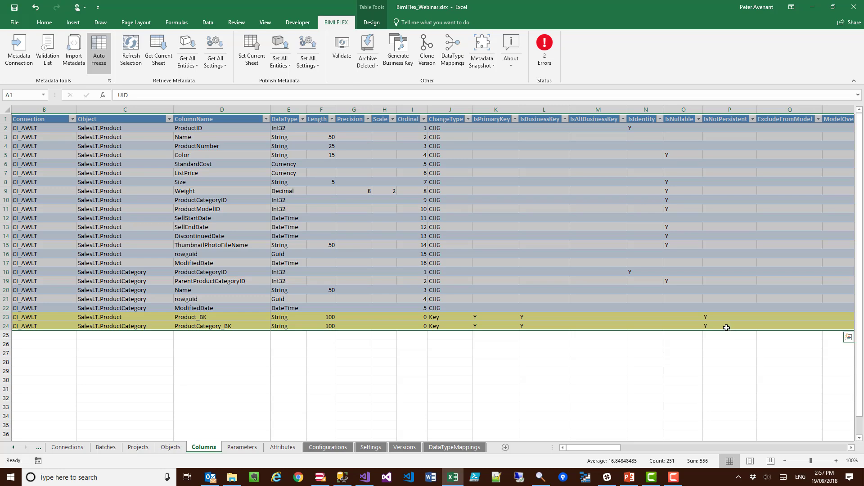
left_click(726, 329)
left_click(726, 317)
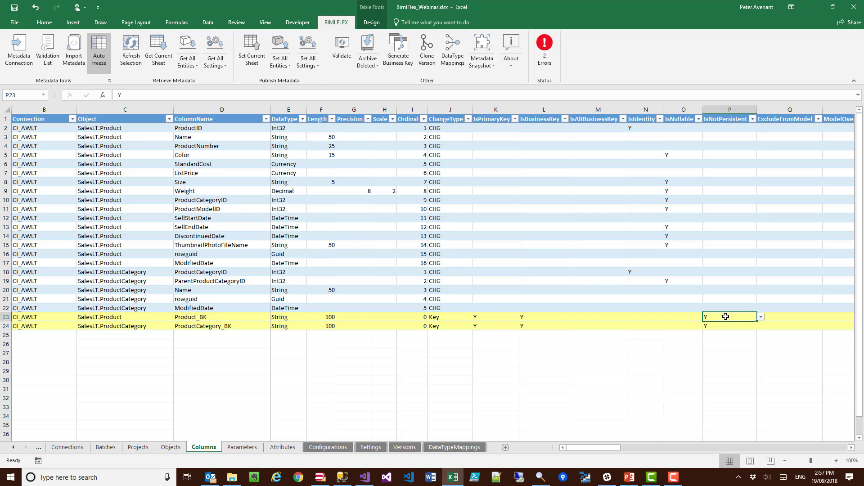
left_click(253, 52)
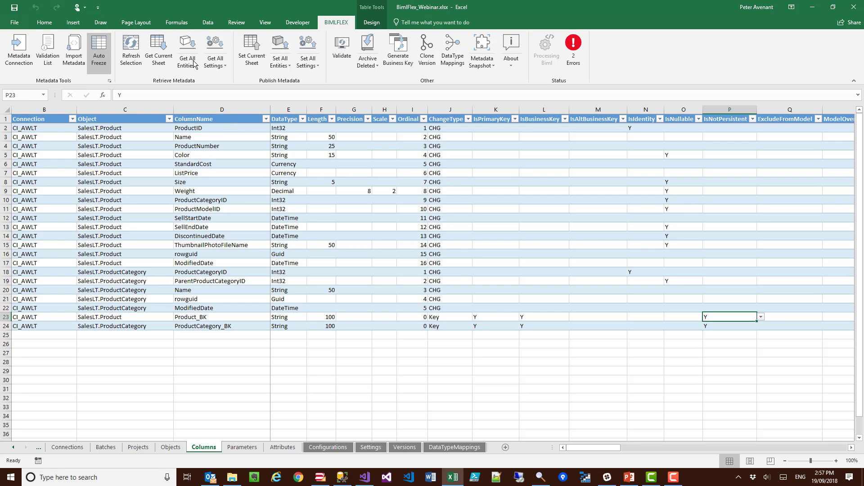
left_click(149, 62)
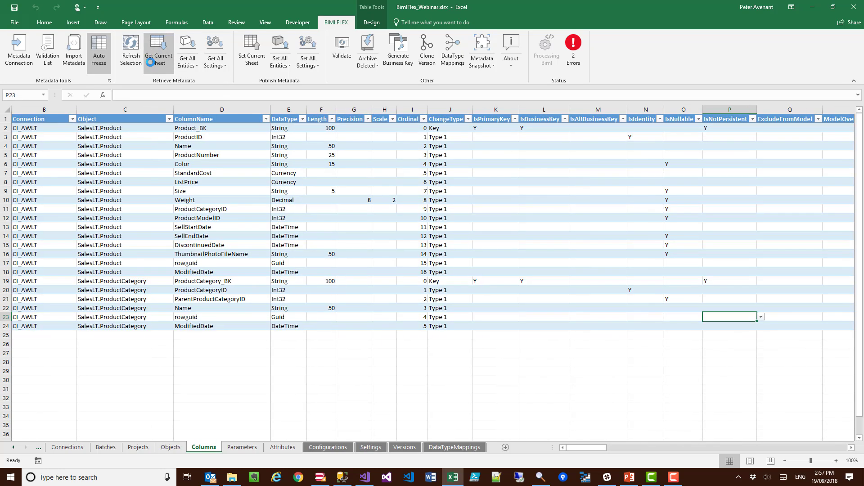
- Generate the derived key ProductCategory_BK for SalesLT.Product from its ProductCategoryID, with record source added
left_click(205, 128)
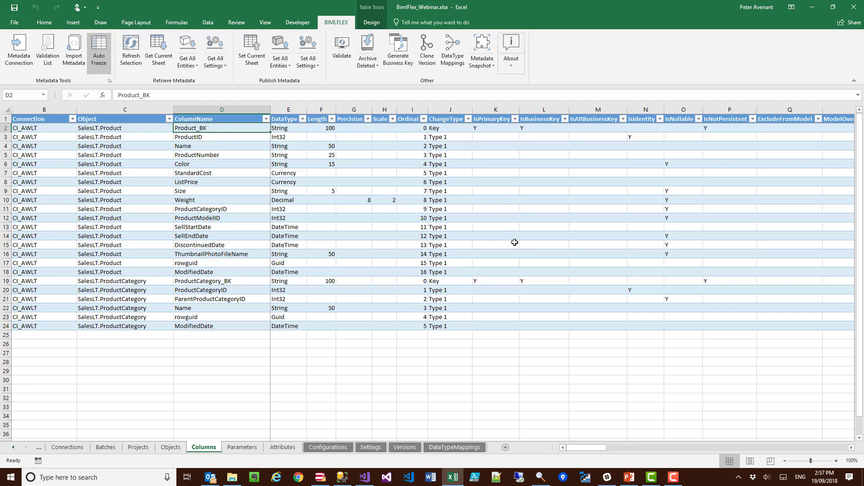
left_click(199, 210)
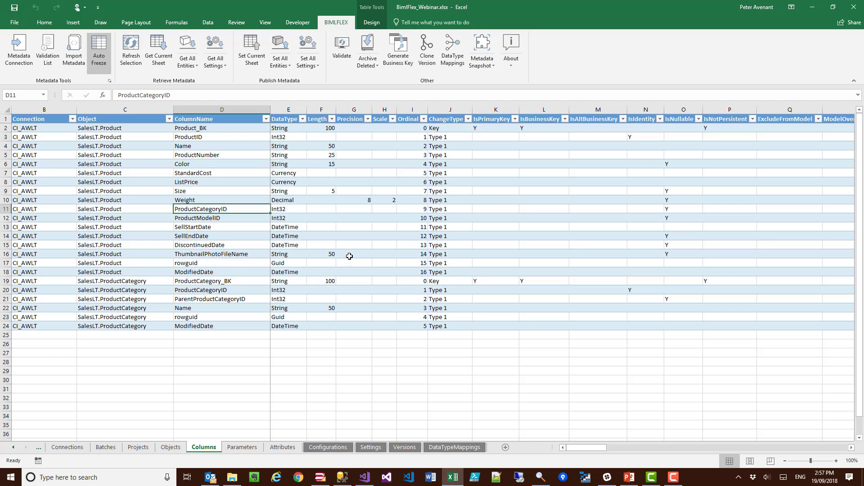
left_click(399, 48)
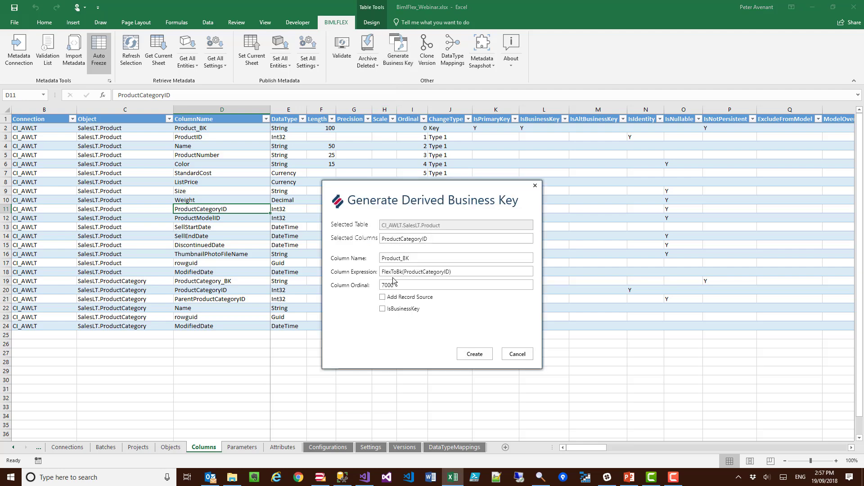
left_click(382, 298)
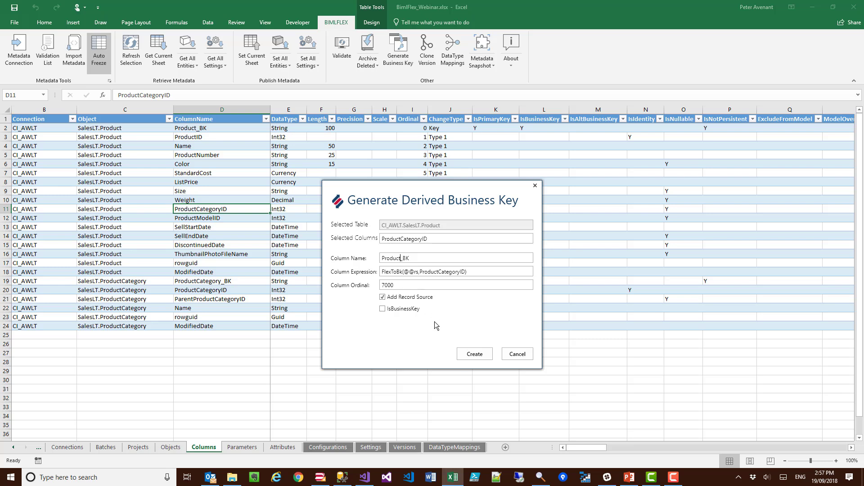
type("Category")
left_click(470, 355)
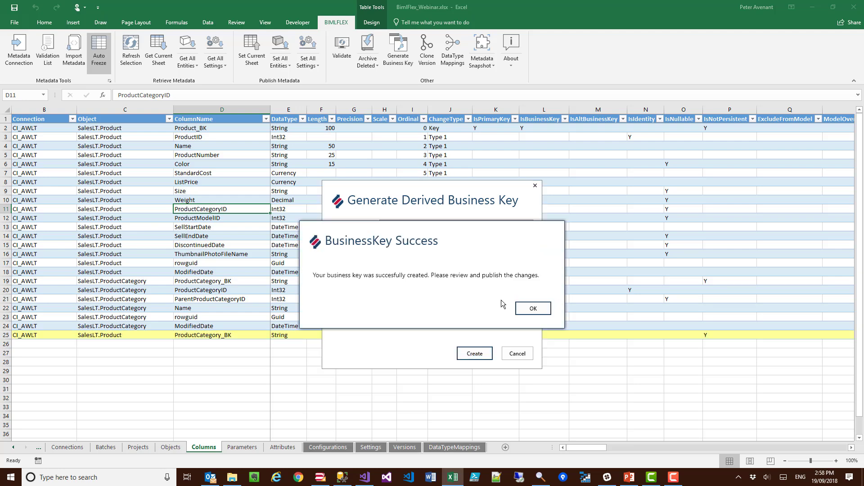
left_click(532, 309)
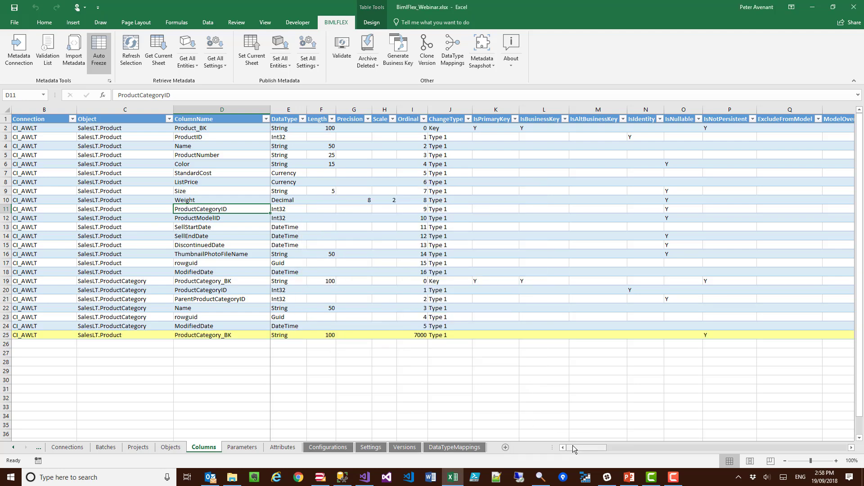
left_click_drag(572, 445, 611, 447)
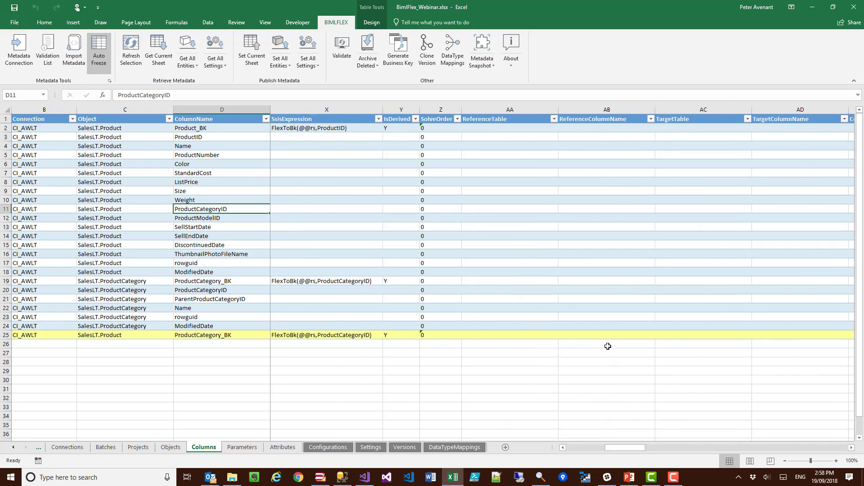
left_click(556, 336)
left_click(564, 336)
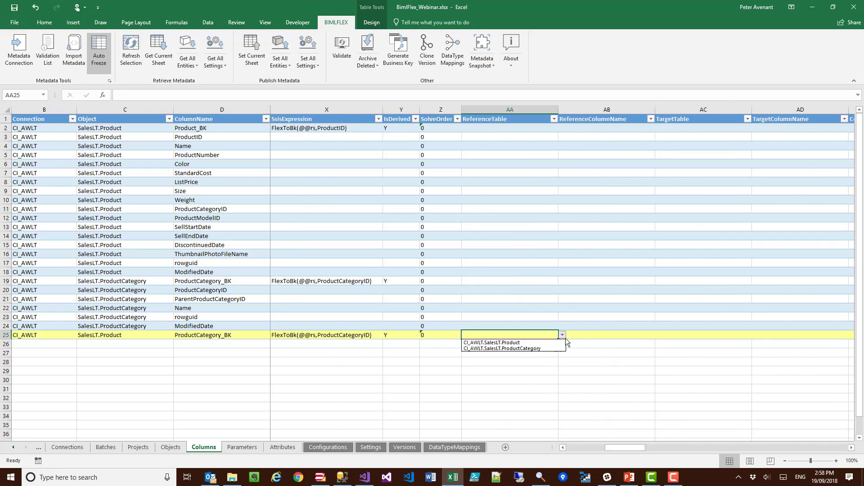
left_click(536, 349)
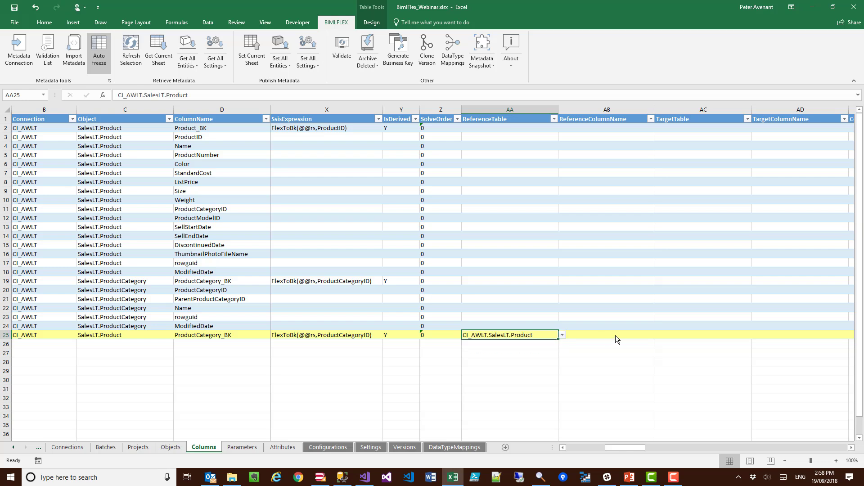
left_click(615, 336)
left_click(658, 335)
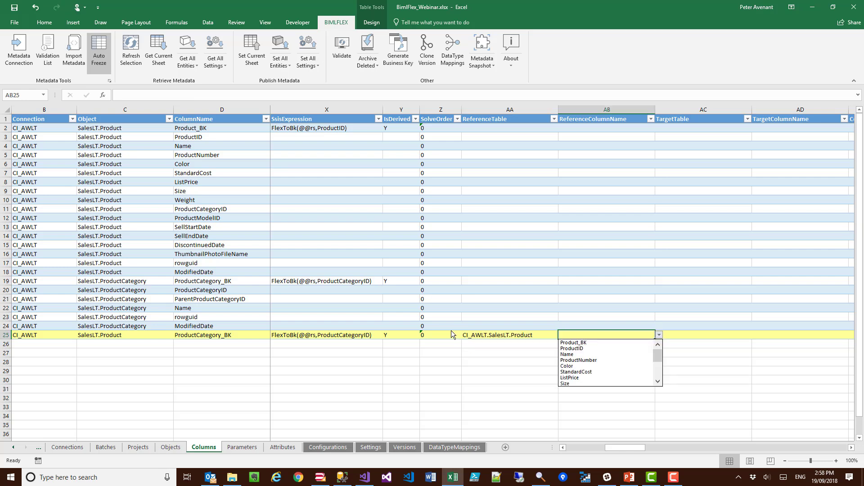
key("Escape")
- Reference Product's ProductCategory_BK to ProductCategory_BK in CI_AWLT.SalesLT.ProductCategory and publish the Columns sheet
left_click(520, 334)
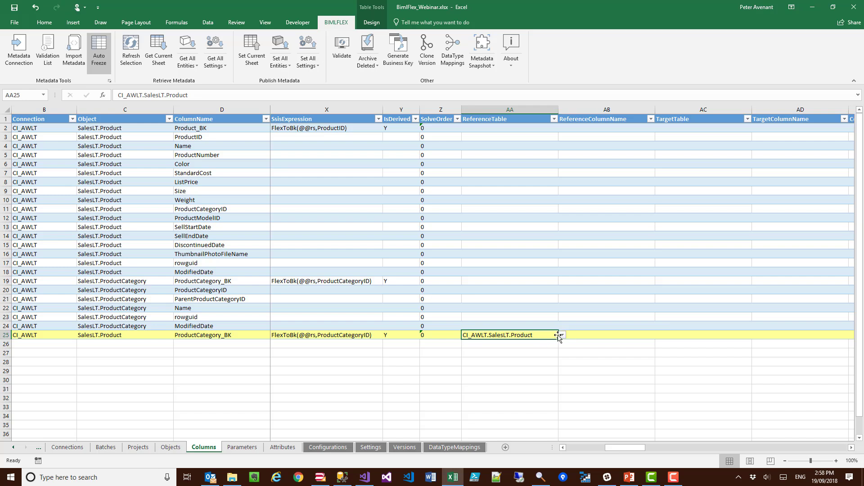
left_click(562, 335)
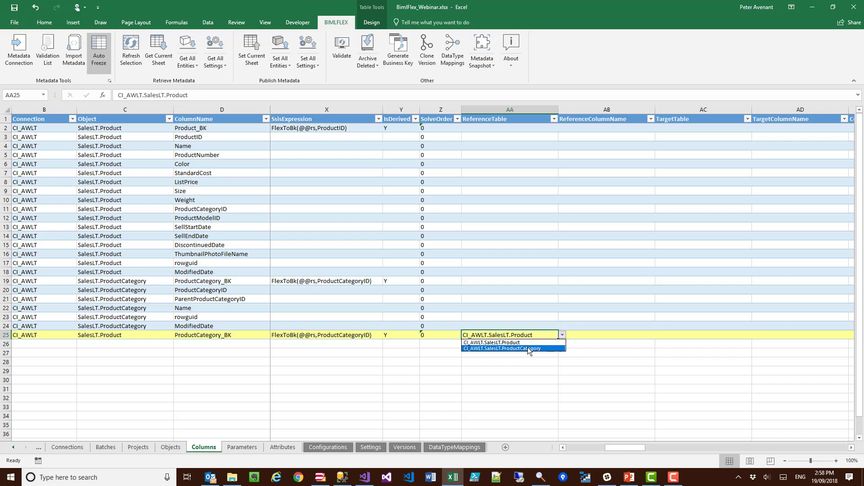
left_click(529, 349)
left_click(644, 334)
left_click(658, 336)
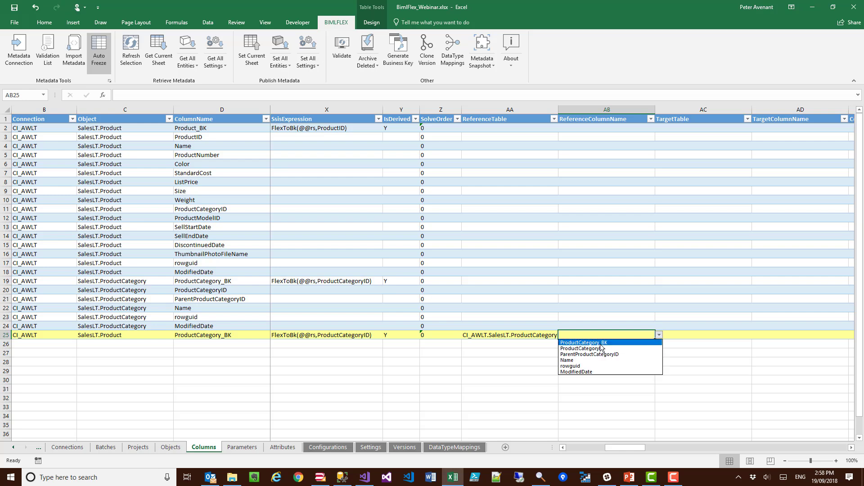
left_click(590, 343)
left_click(249, 43)
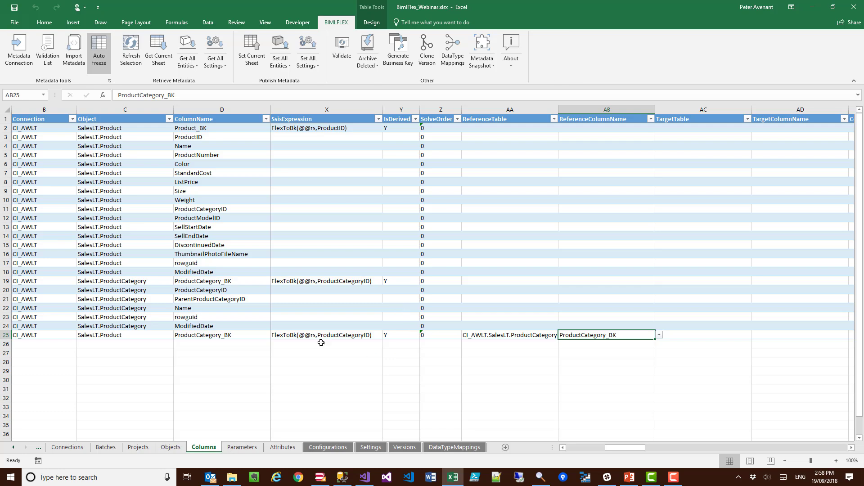
- Switch to BimlStudio and set the Data Vault Accelerator options to record source awlt, connection CI_BFX_INT and project CI_LOAD_AWLT_RDV
left_click(321, 478)
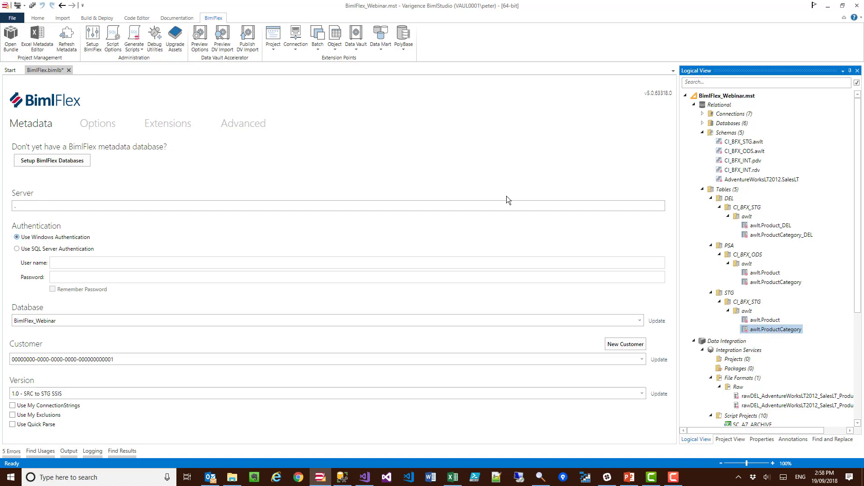
left_click(198, 40)
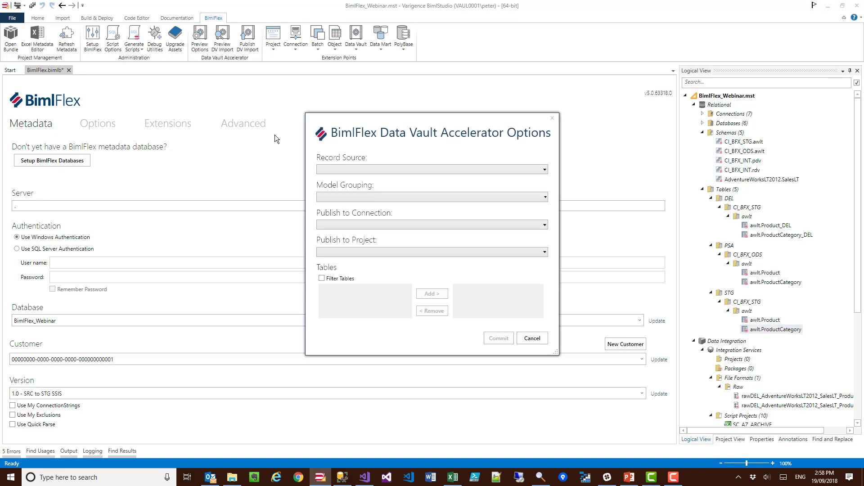
left_click(394, 167)
left_click(358, 189)
left_click(364, 224)
left_click(352, 235)
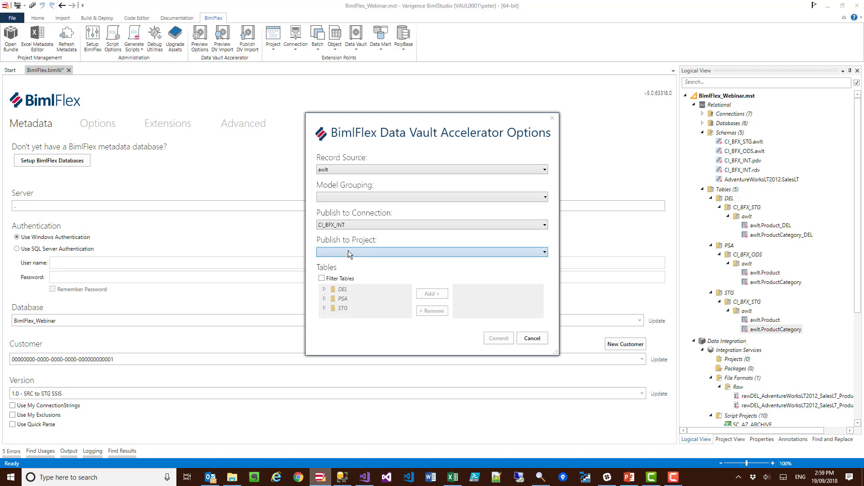
left_click(347, 252)
left_click(360, 263)
left_click(489, 340)
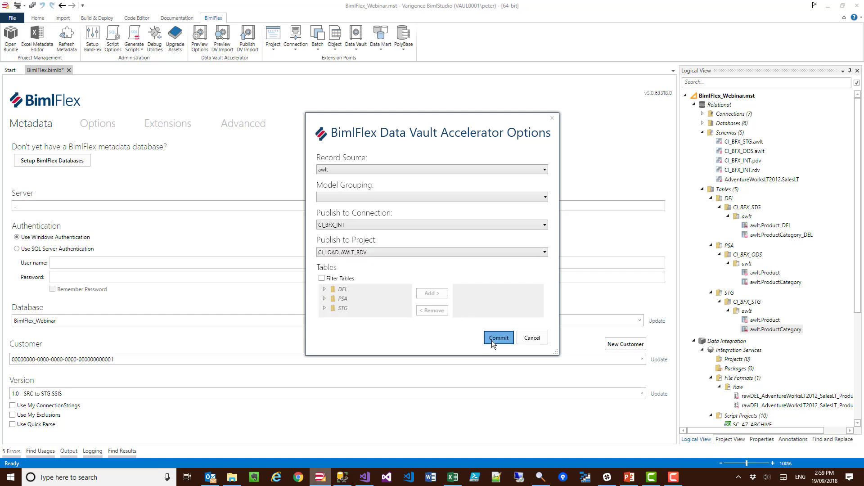
- Preview the Data Vault import and review the generated hub, link and satellite tables in the logical view
left_click(221, 37)
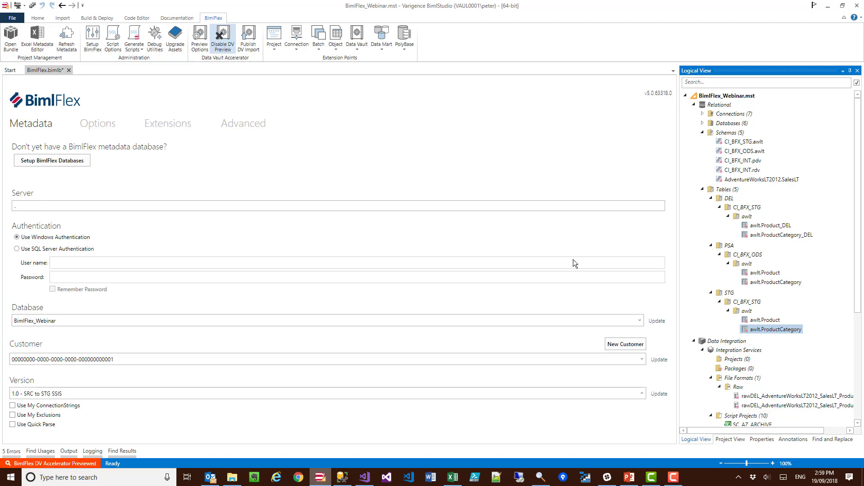
scroll(771, 292, "down", 2)
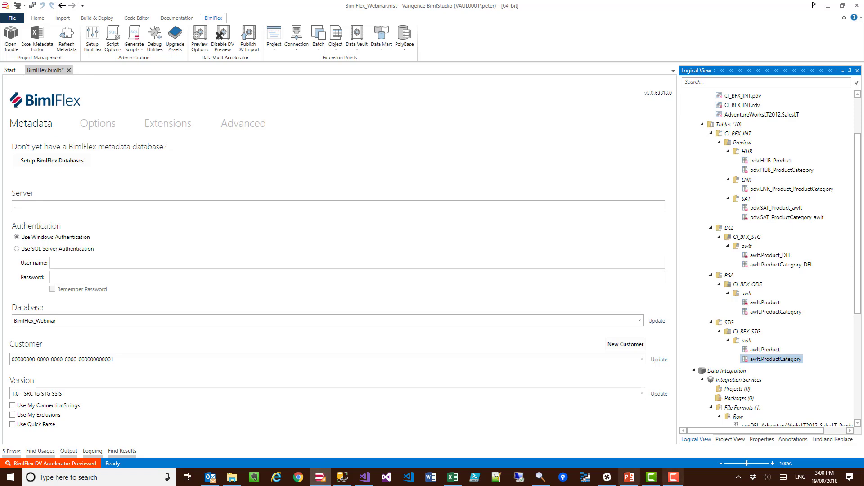
- Switch to the PowerPoint presentation's closing Thank You slide
left_click(620, 474)
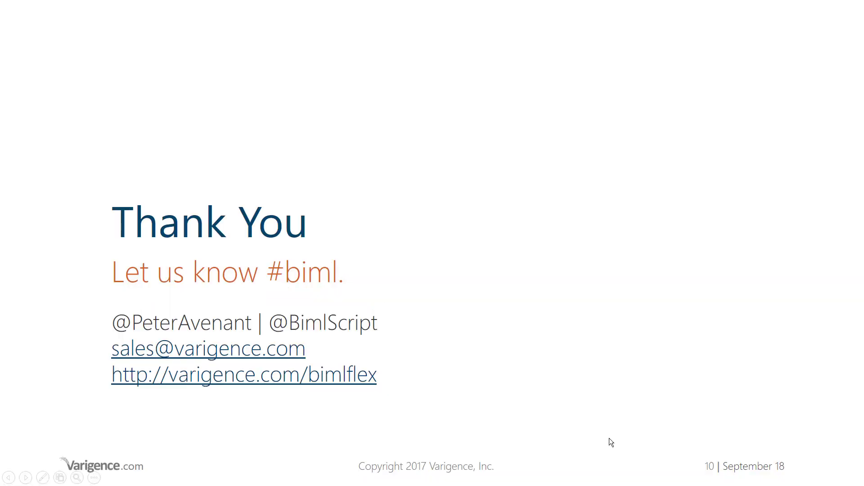